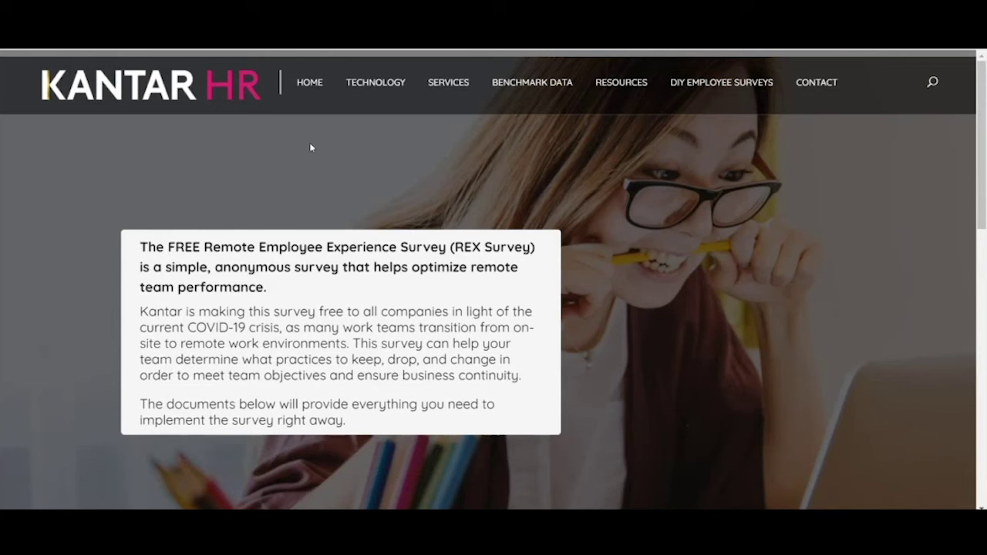
Look over the REX Survey landing page, open the returning users' portal login and log in with the prefilled credentials
scroll(311, 138, "down", 3)
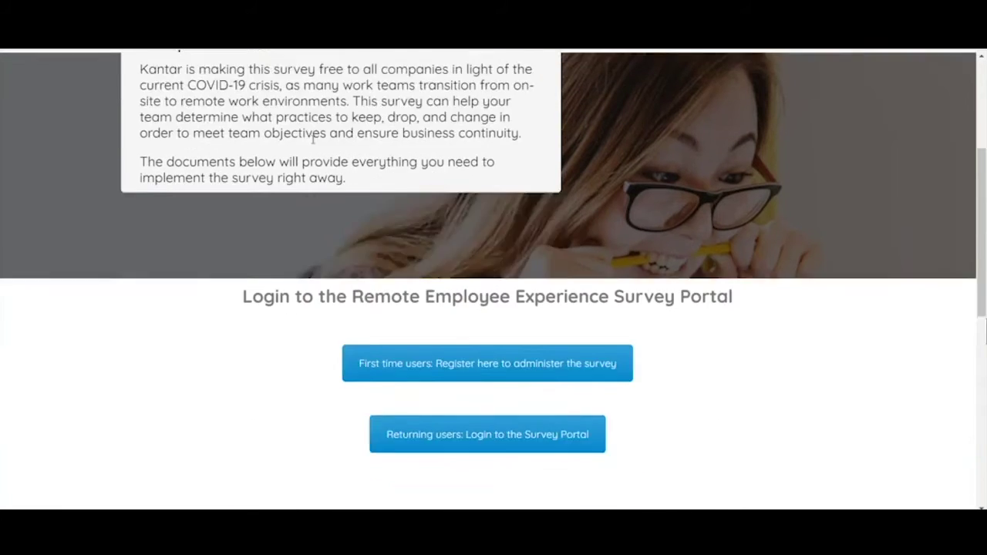
scroll(312, 139, "down", 3)
scroll(313, 144, "down", 3)
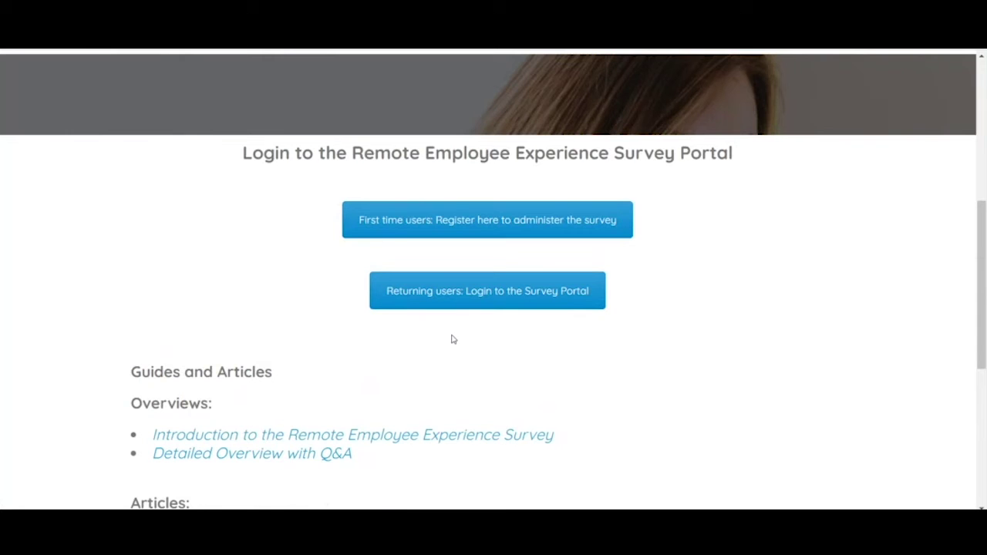
scroll(826, 352, "up", 1)
scroll(848, 303, "up", 4)
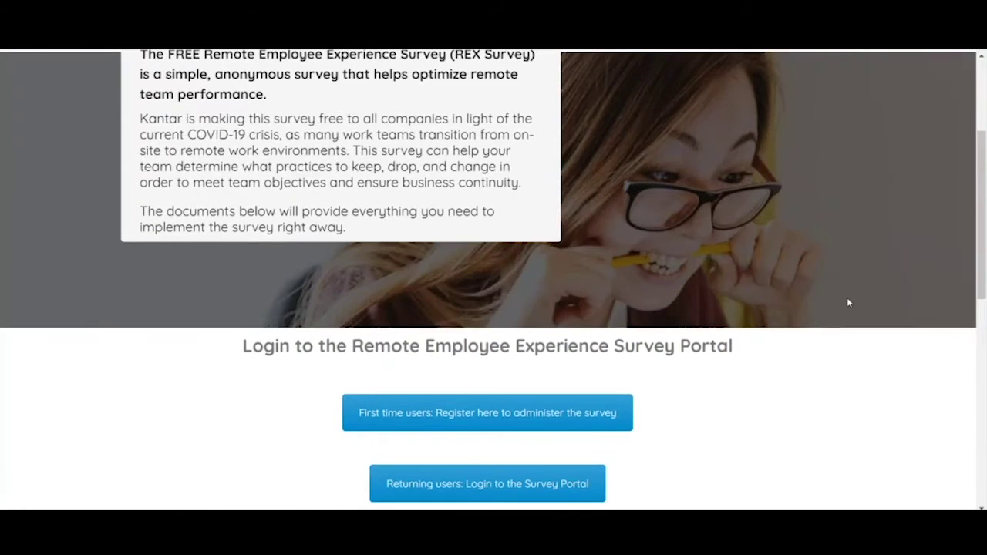
scroll(825, 355, "down", 2)
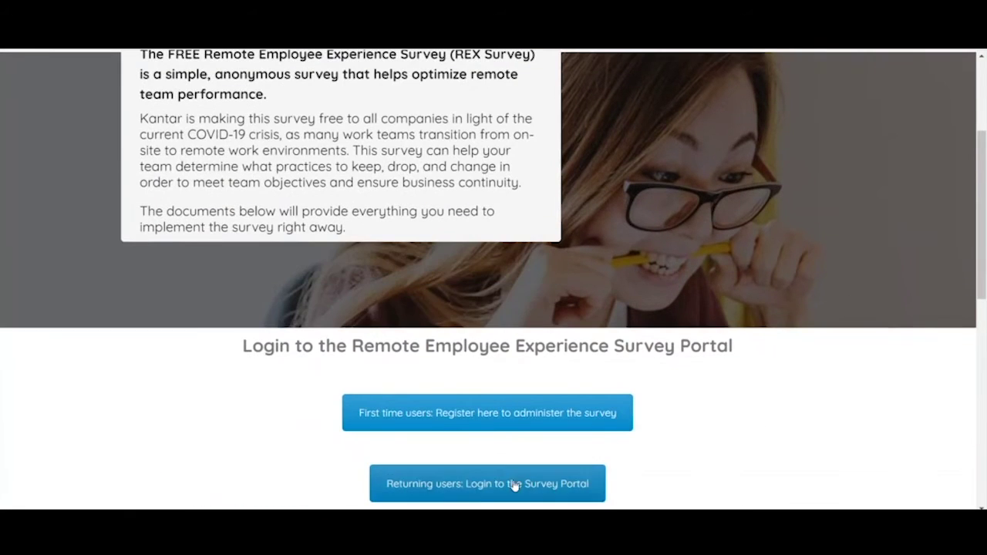
scroll(804, 264, "down", 1)
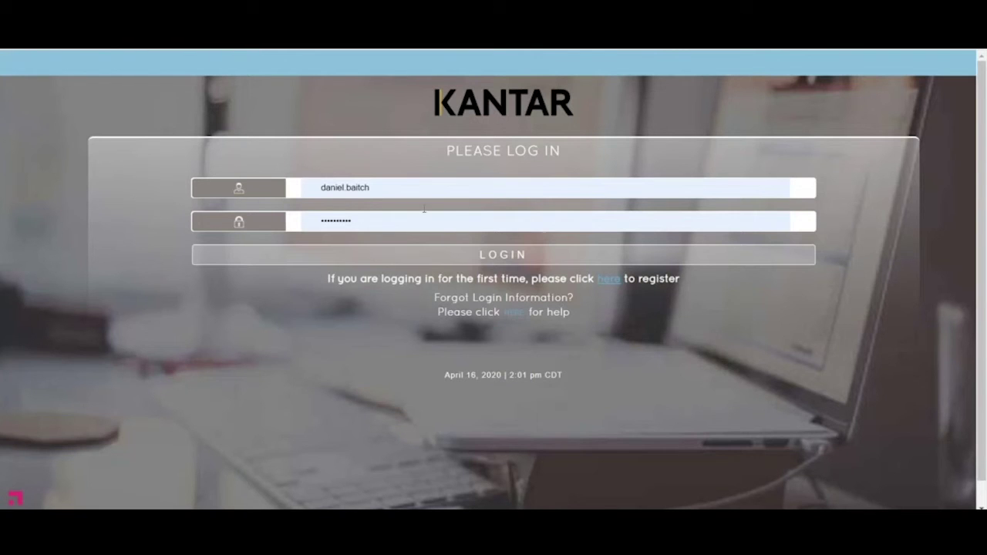
left_click(507, 262)
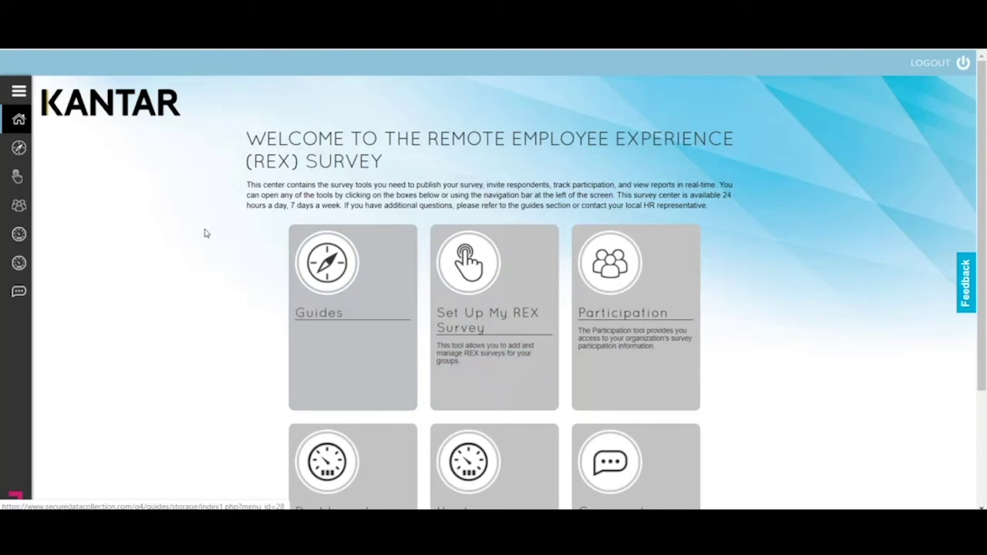
Look over the portal's tools, view the list of REX Survey guides and return to the portal home page
scroll(205, 233, "down", 1)
scroll(205, 233, "down", 1)
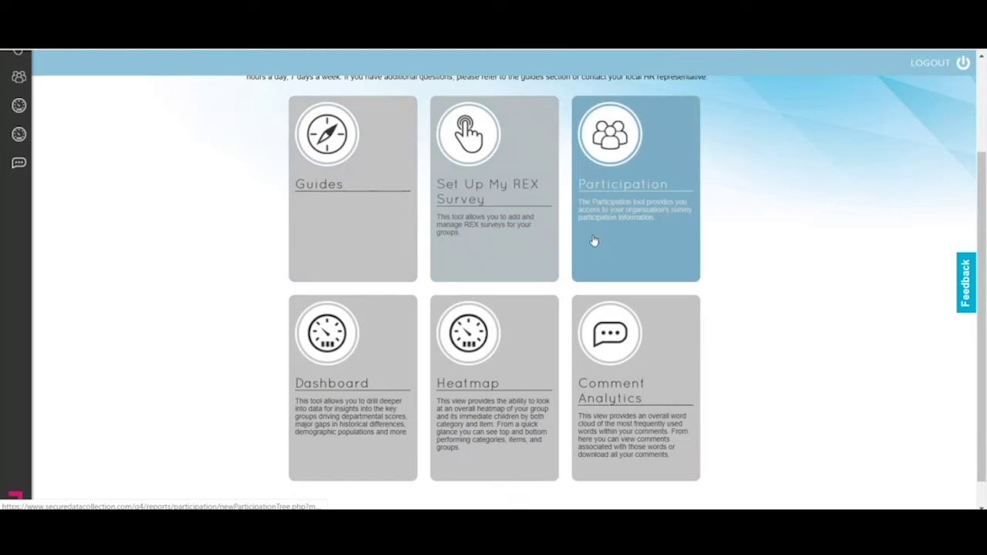
left_click(359, 234)
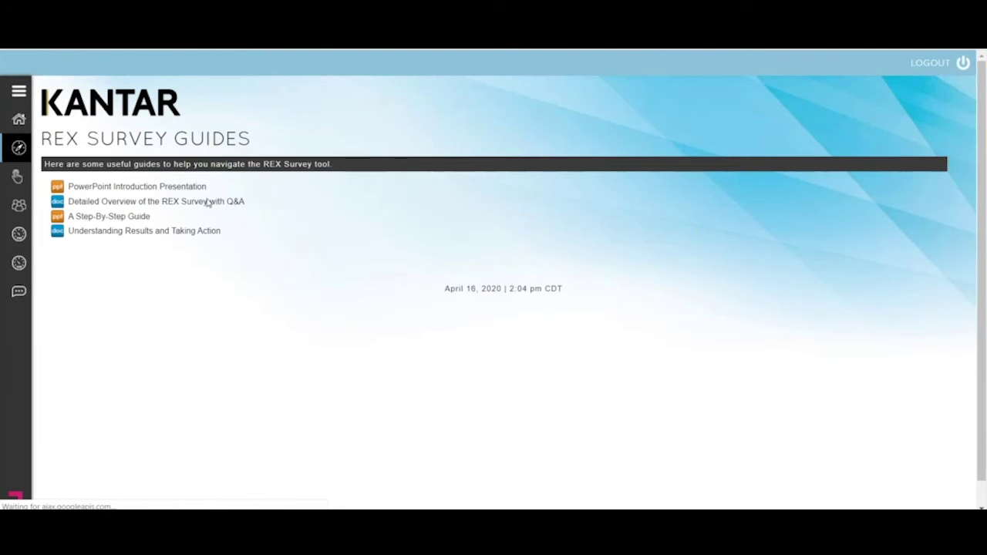
scroll(151, 195, "down", 1)
key("alt+Left")
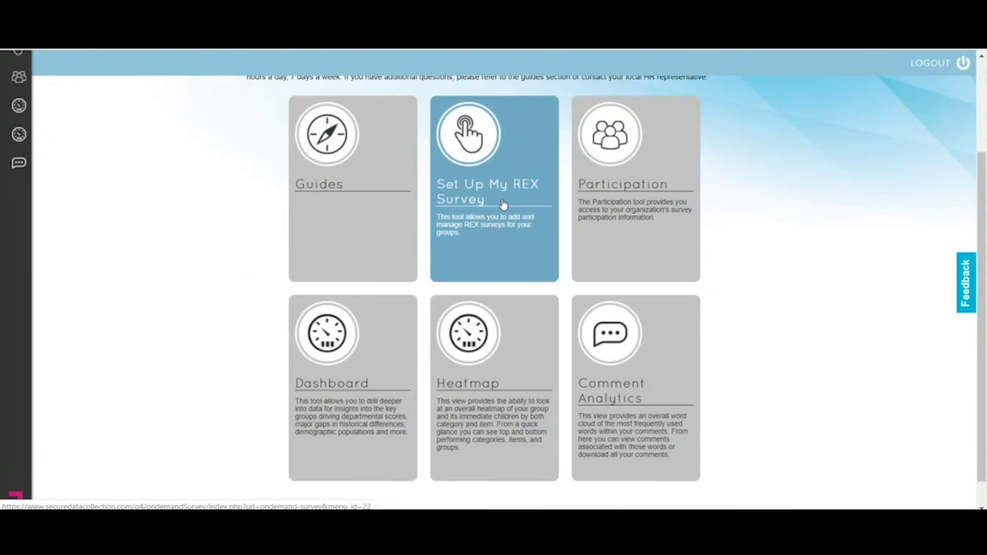
Open the Set Up My REX Survey tool and start creating a new REX survey
scroll(502, 202, "up", 3)
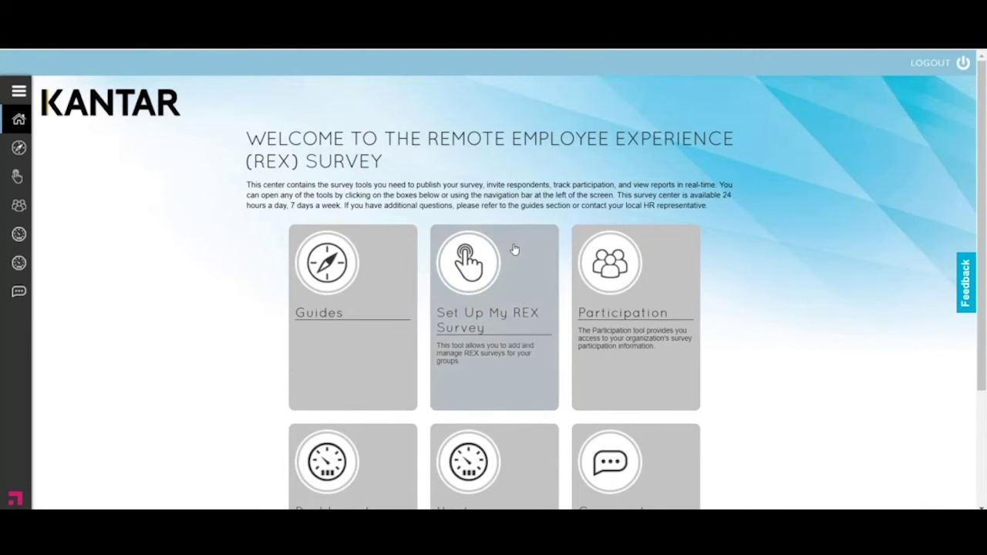
left_click(517, 266)
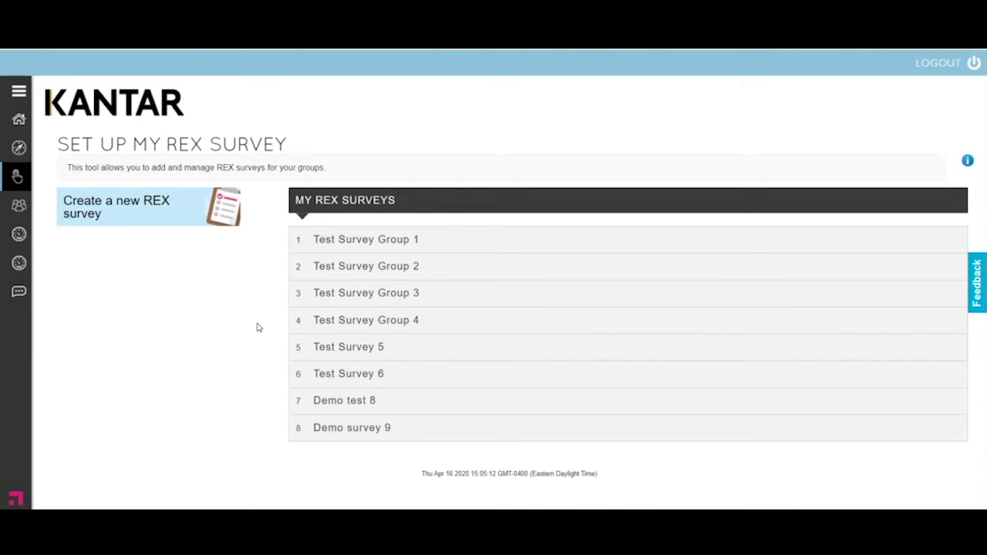
left_click(184, 216)
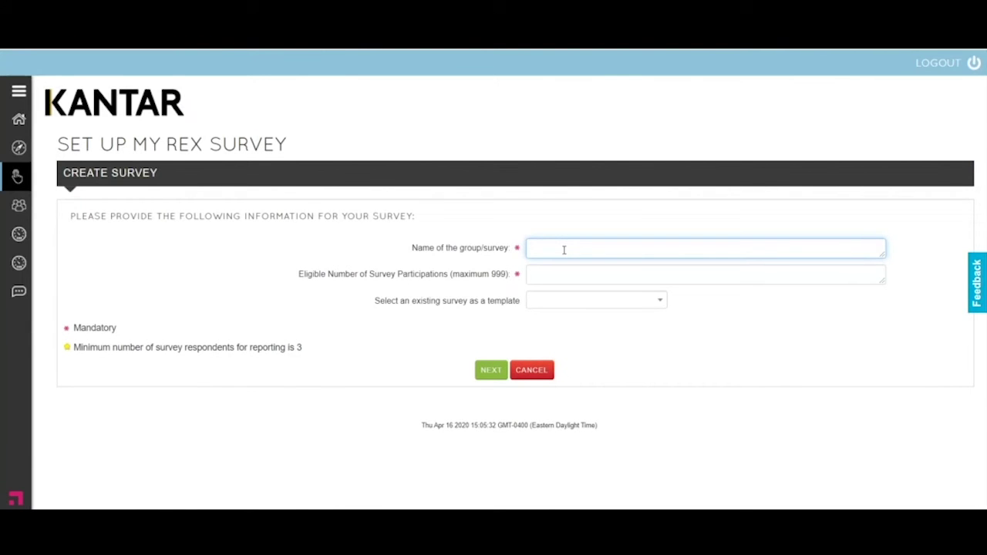
Name the survey Demo Survey 9, set its eligible participations to 10, leave the template blank and continue
type("Demo Survey 9")
key("Tab")
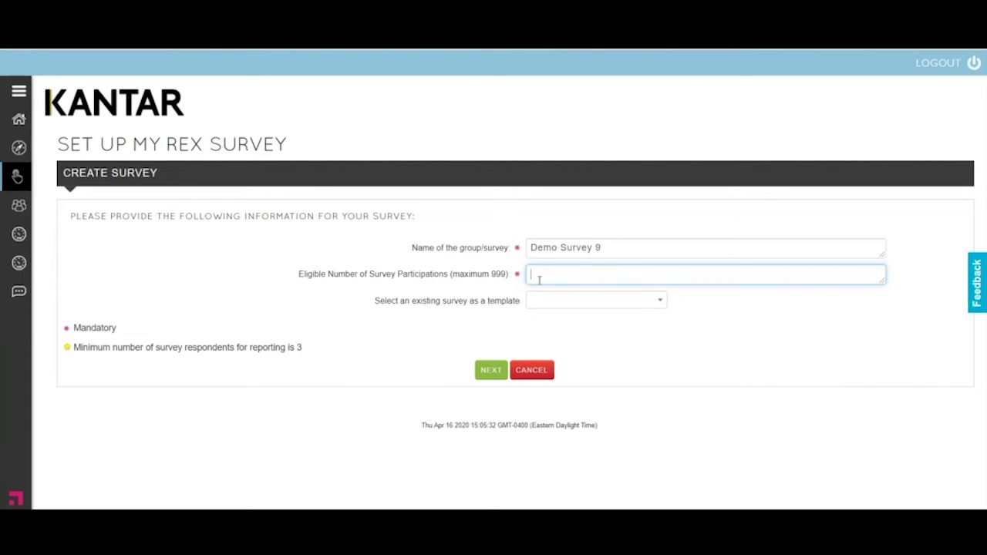
type("10")
left_click(588, 307)
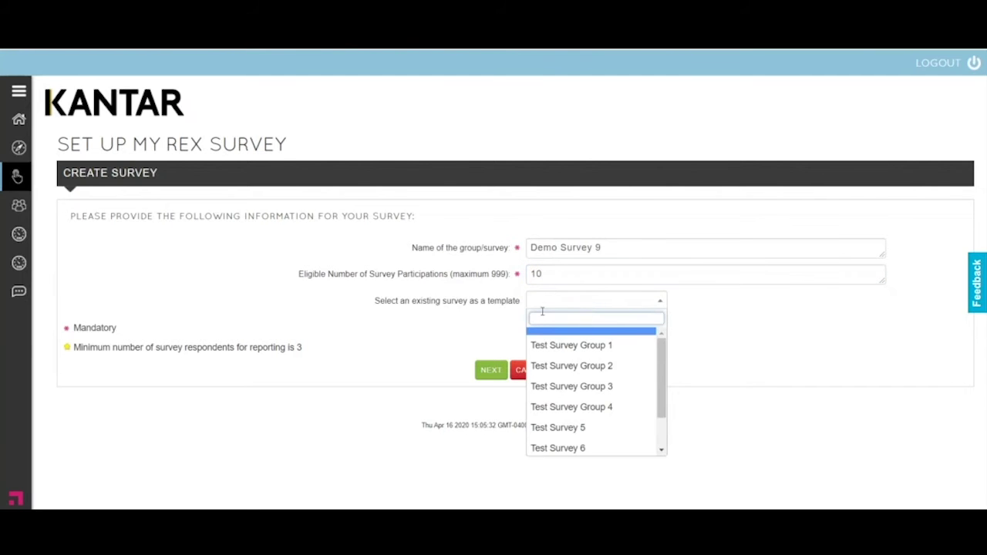
left_click(472, 329)
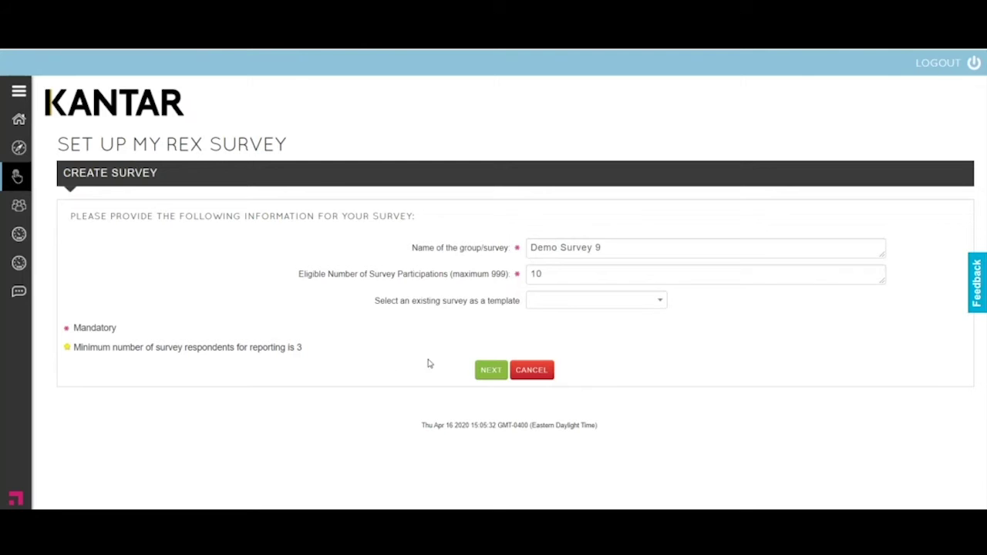
left_click(491, 372)
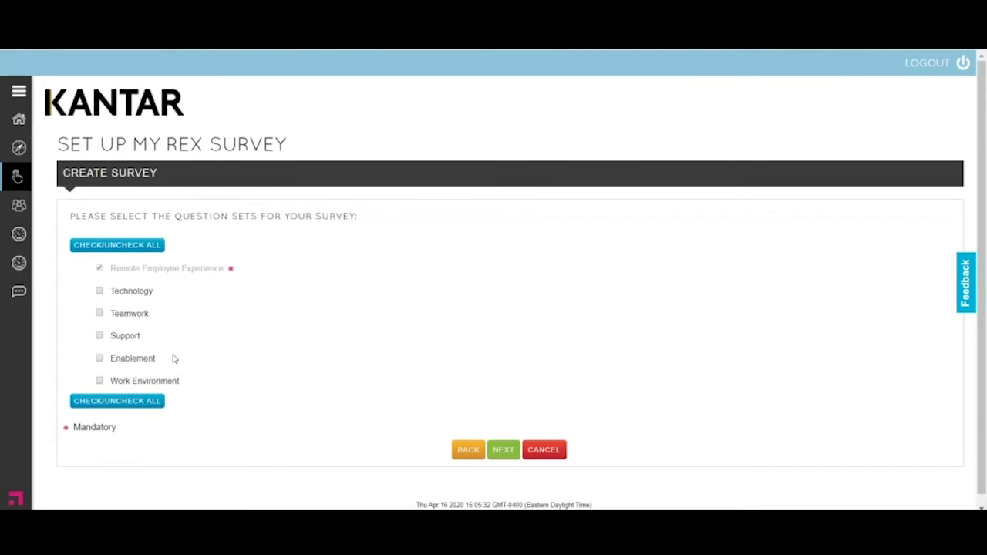
Include all question sets in the survey and select every question listed under them
left_click(121, 408)
left_click(502, 450)
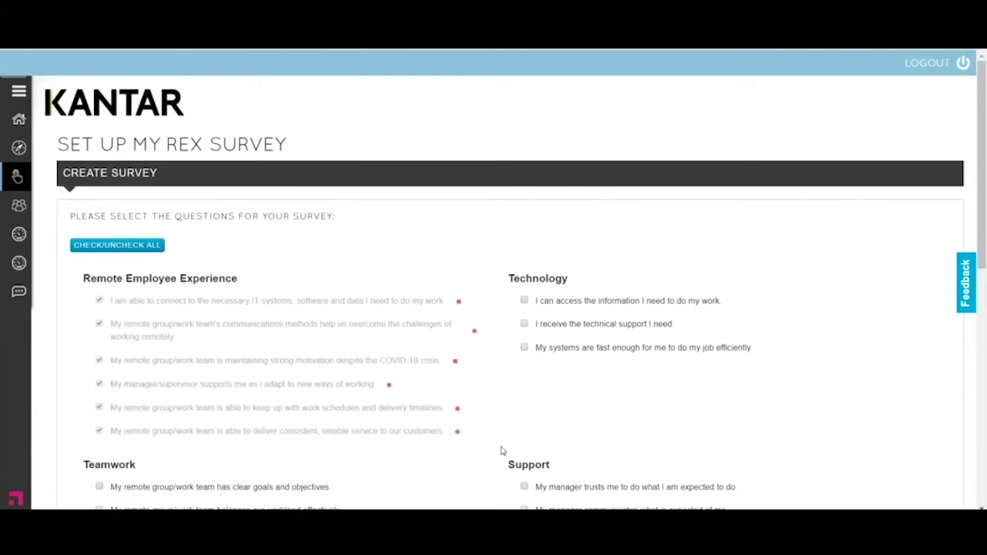
scroll(463, 355, "down", 2)
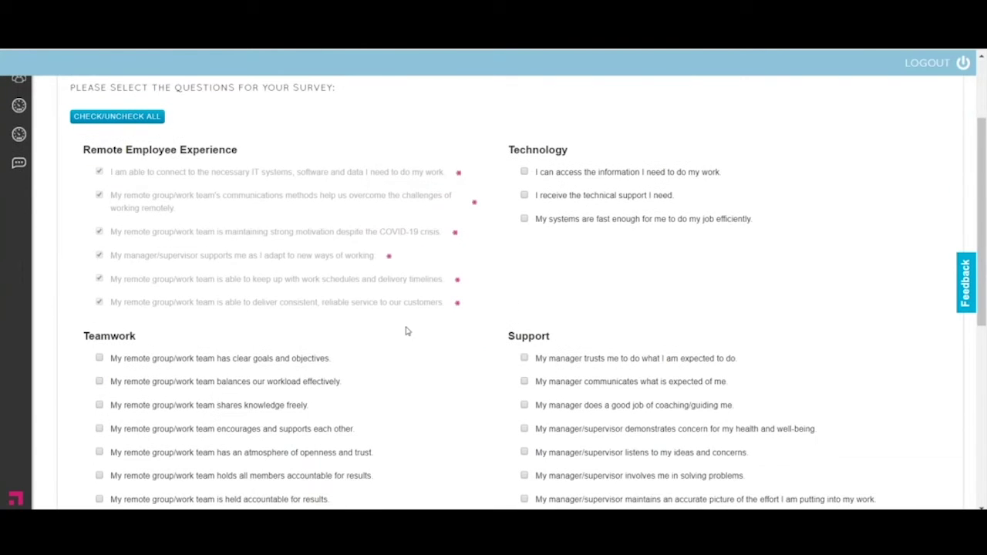
mouse_move(176, 200)
left_click(524, 195)
scroll(474, 170, "down", 5)
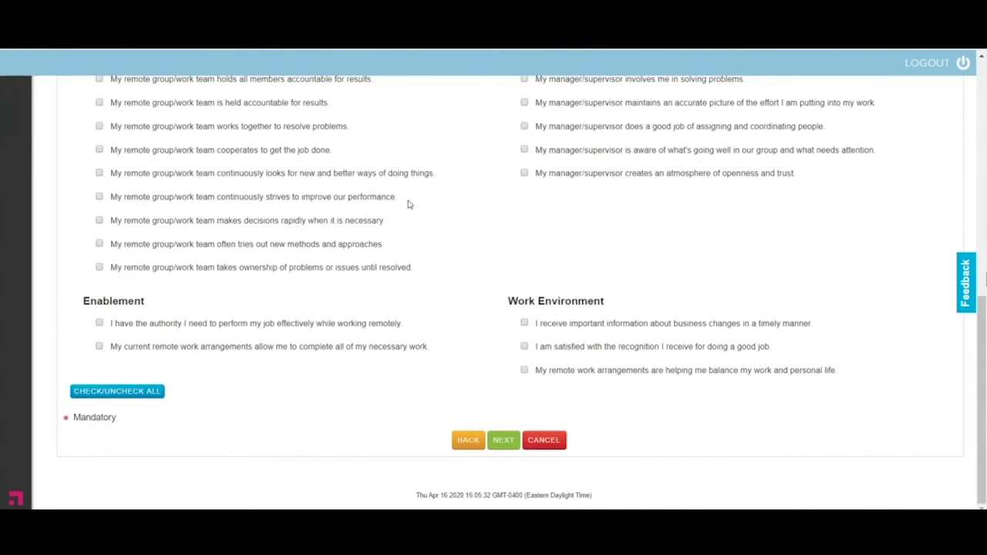
left_click(147, 391)
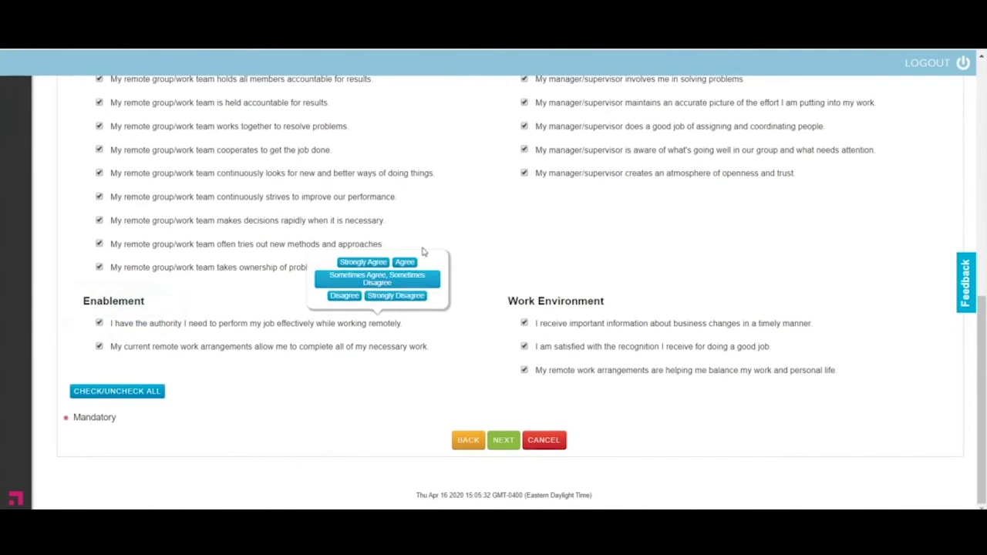
Clear all optional questions, check the response options of the mandatory ones, and select every question again
scroll(498, 173, "up", 10)
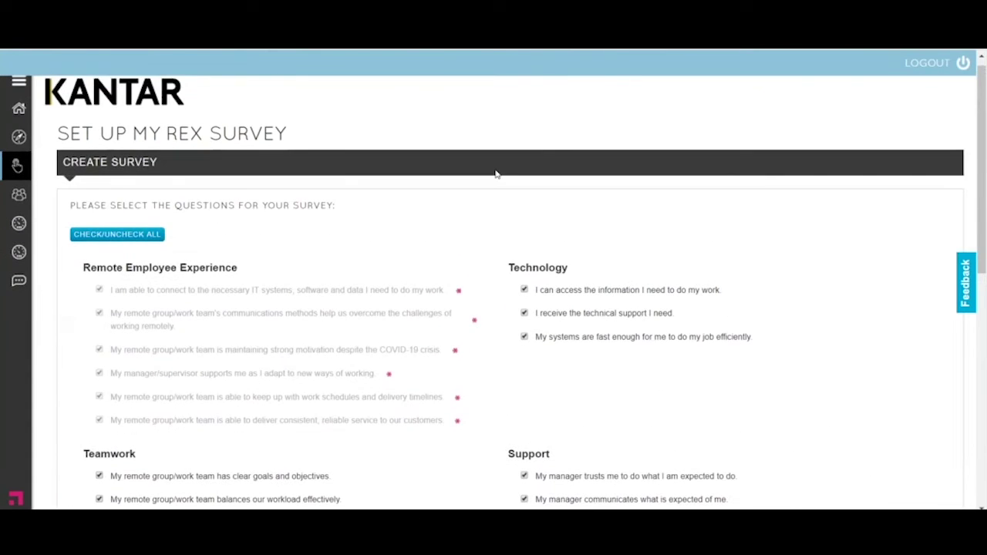
scroll(466, 216, "down", 1)
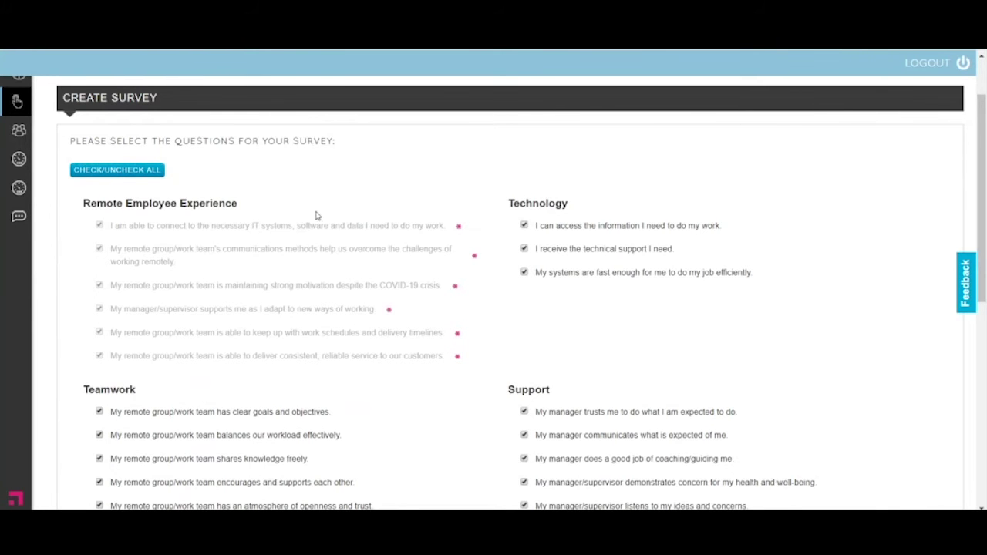
scroll(197, 232, "down", 6)
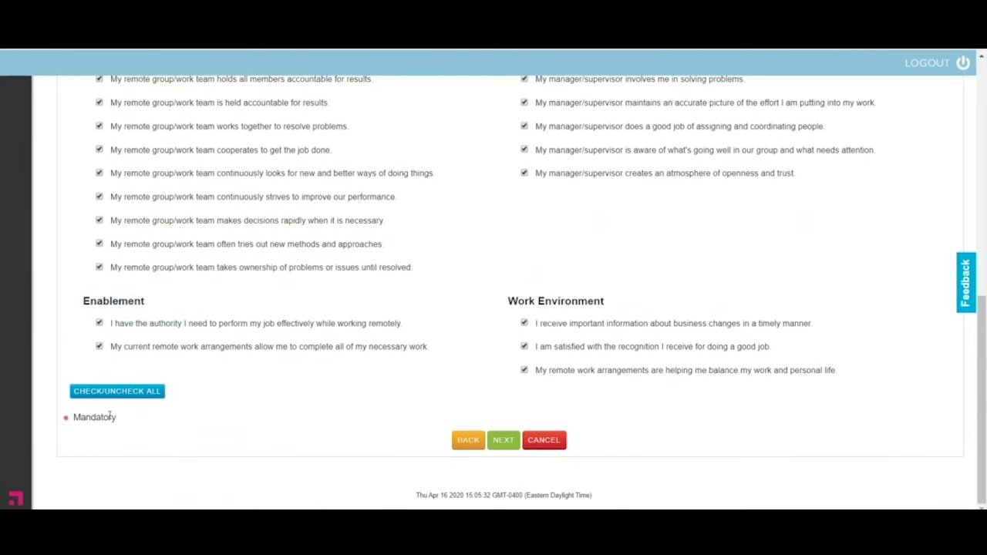
left_click(114, 393)
scroll(380, 293, "up", 7)
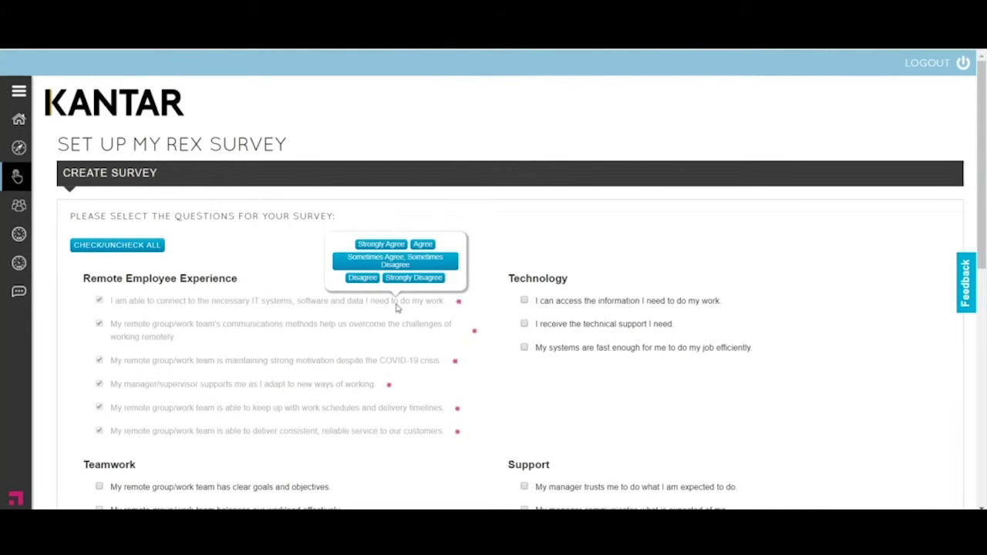
scroll(628, 216, "down", 10)
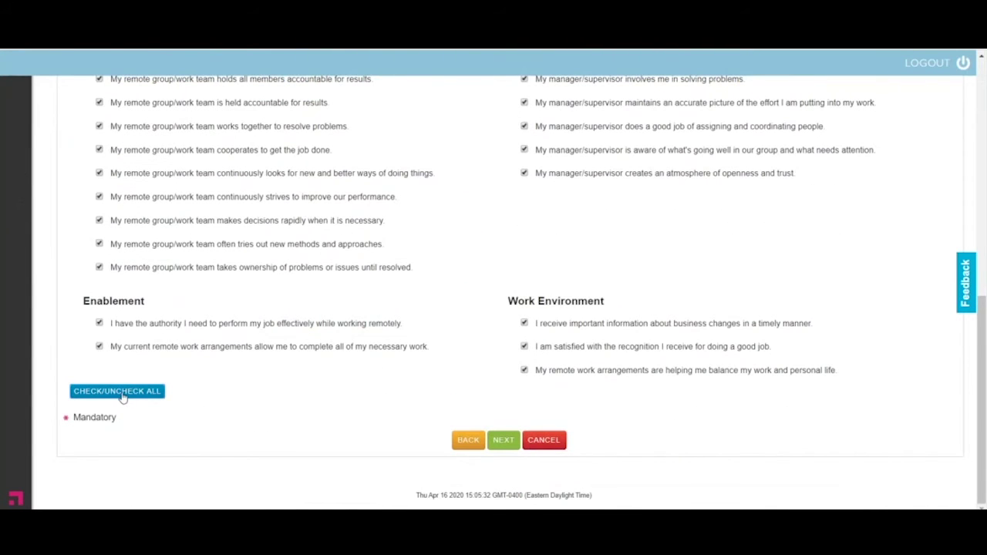
Review the summary's question categories, response key and comment questions, and submit the new survey
left_click(502, 442)
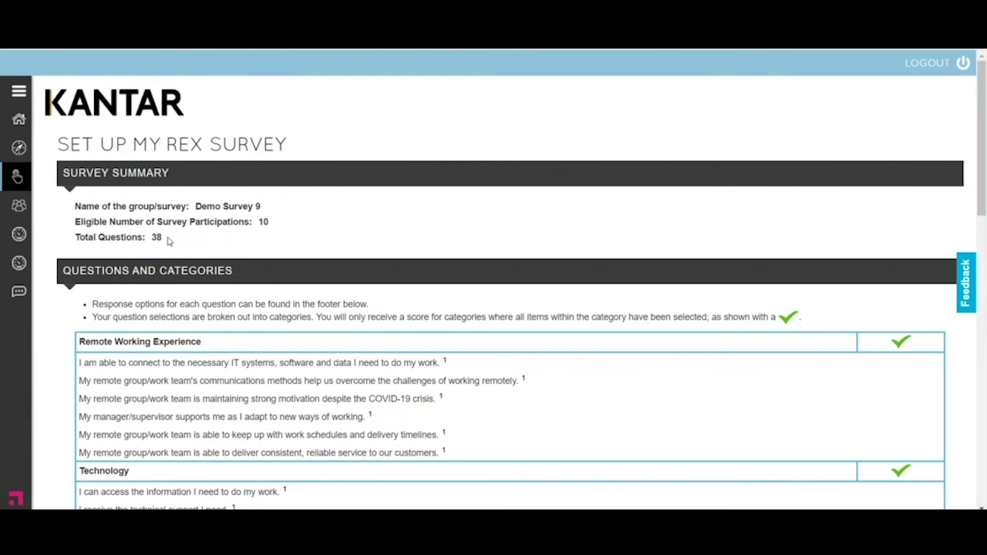
scroll(379, 249, "down", 3)
scroll(380, 249, "up", 3)
scroll(432, 239, "down", 10)
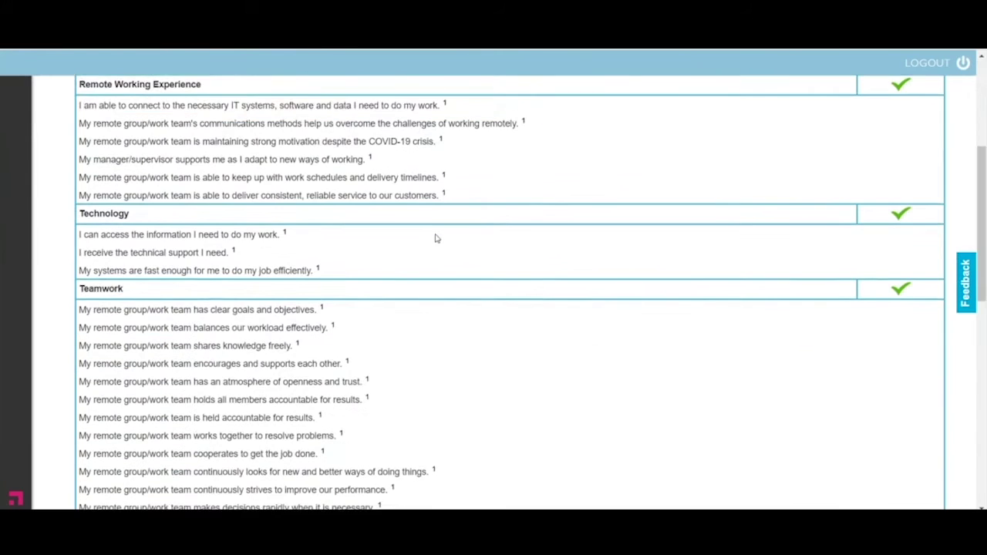
scroll(426, 216, "down", 3)
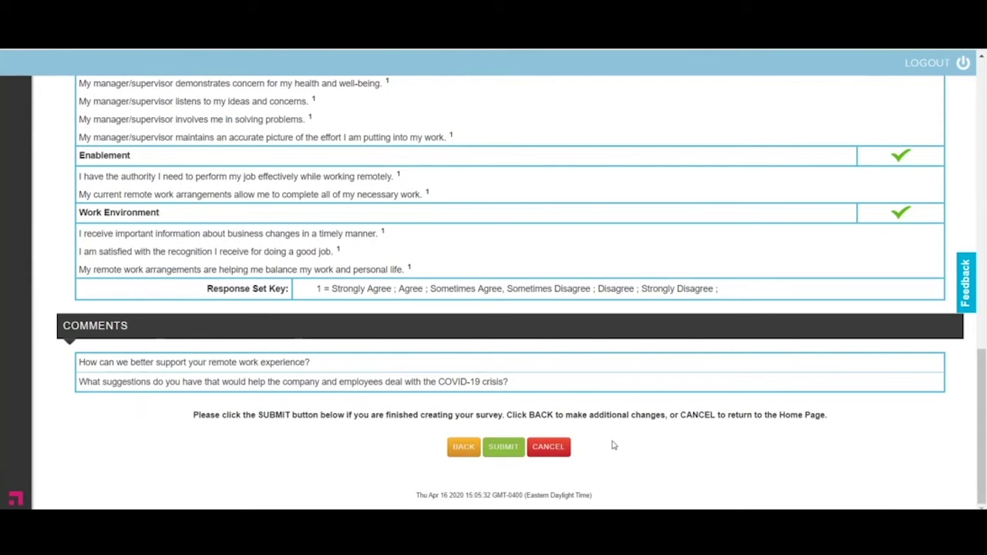
scroll(614, 445, "up", 15)
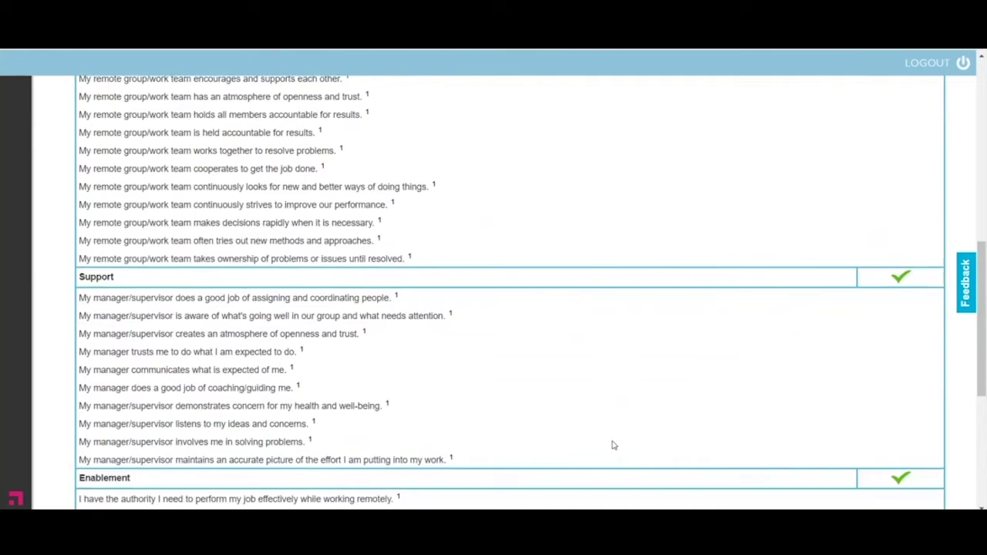
scroll(614, 445, "down", 15)
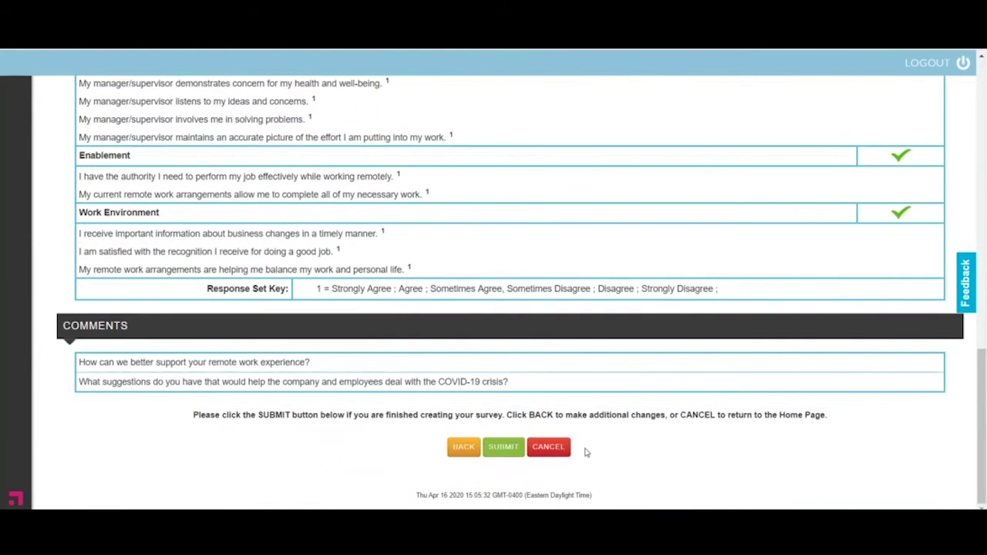
left_click(503, 453)
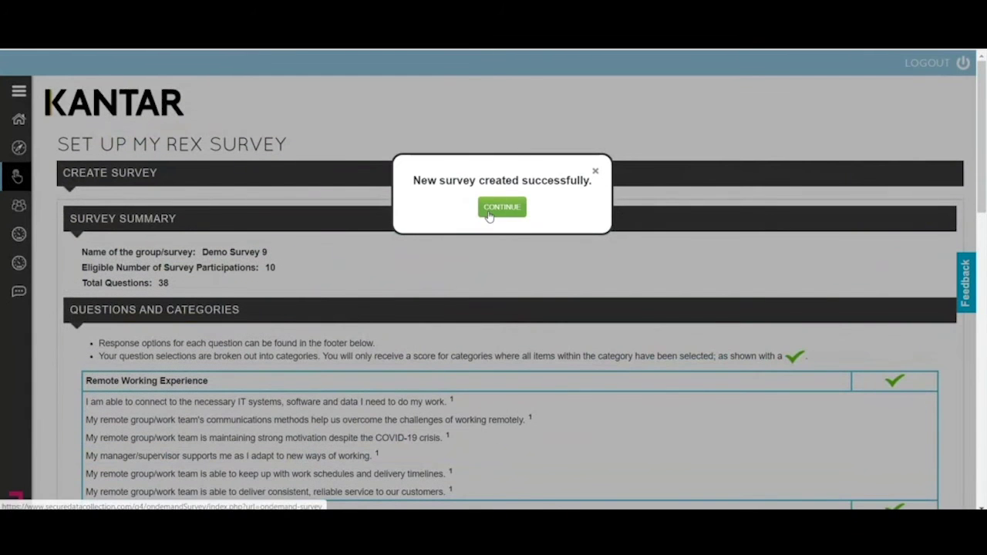
left_click(494, 210)
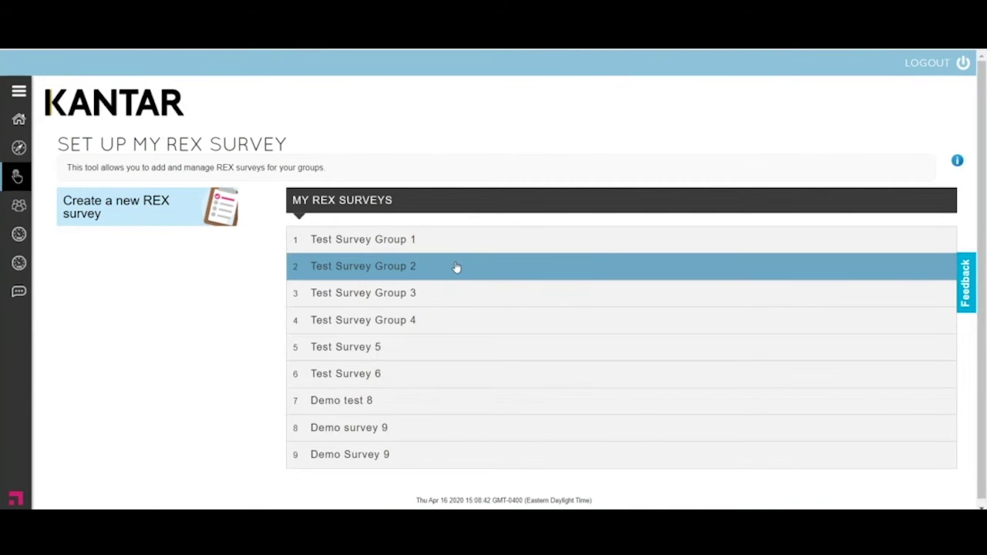
left_click(173, 211)
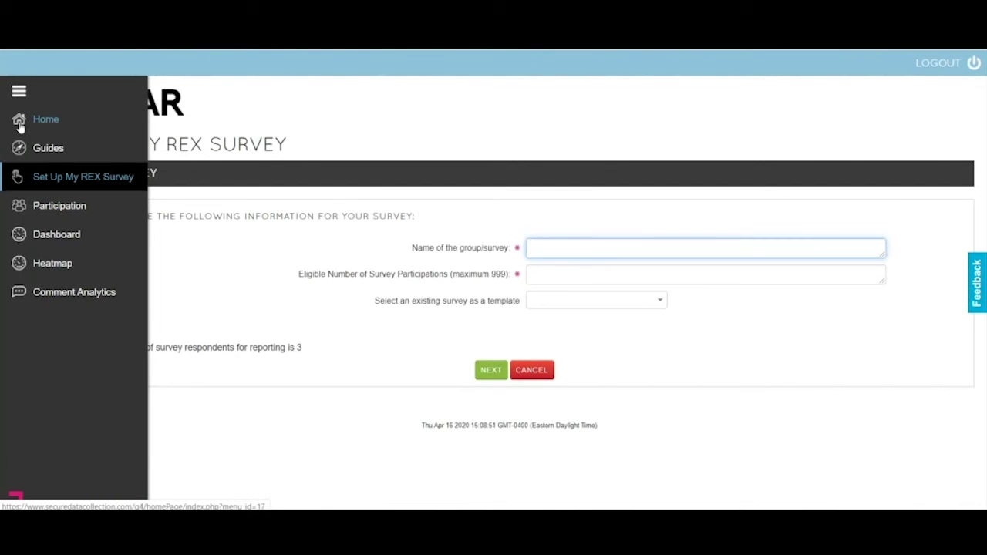
left_click(19, 123)
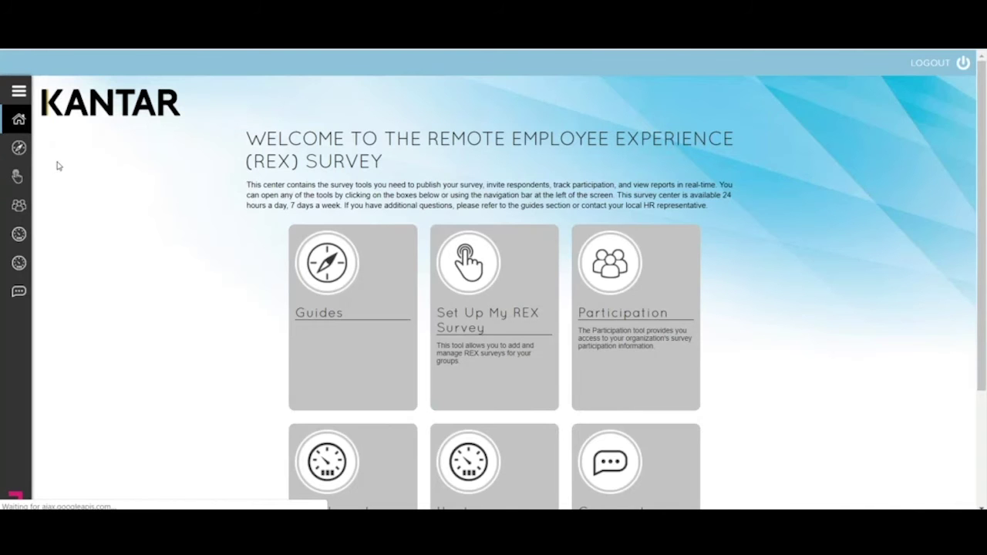
left_click(474, 342)
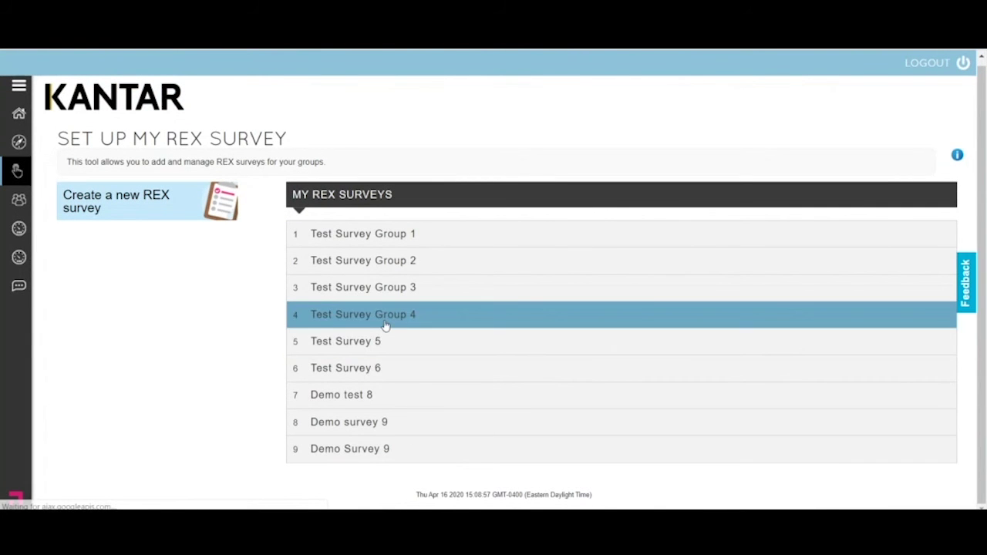
Expand Test Survey Group 4 in the survey list, look through its management options, and open its survey preview
left_click(386, 324)
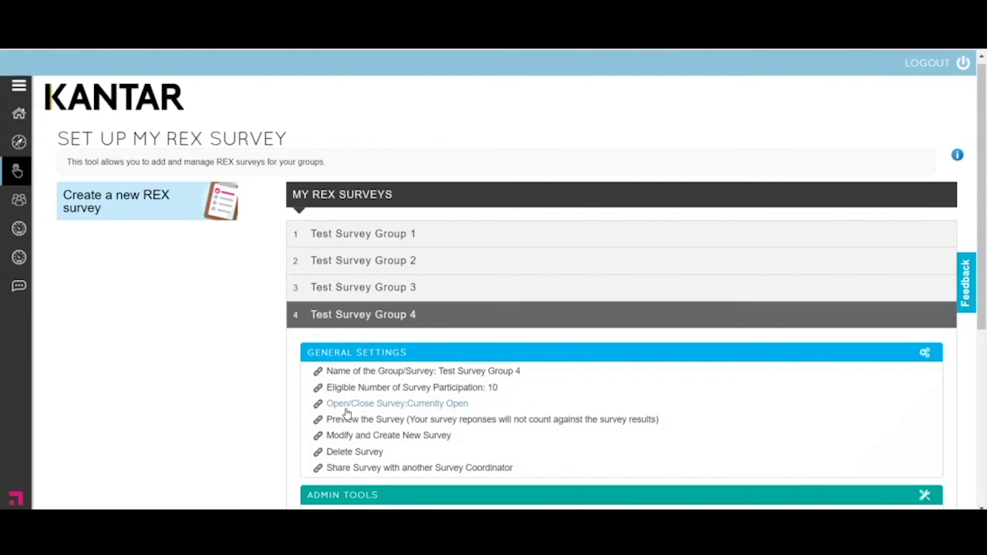
scroll(241, 343, "down", 2)
scroll(241, 343, "down", 1)
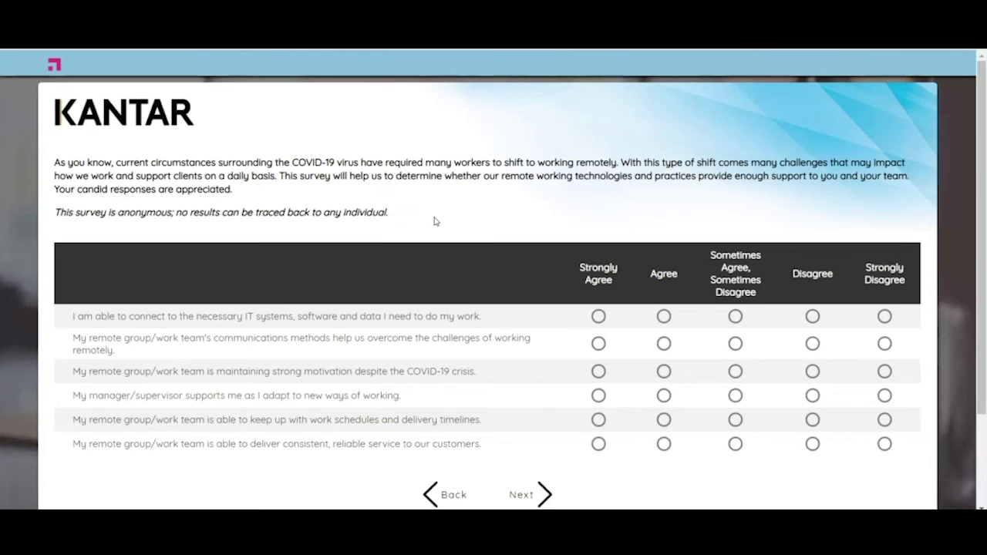
Answer the core questions: Strongly Agree for IT access, Agree for communication methods, and Sometimes Agree, Sometimes Disagree for motivation, manager support and delivery timelines
scroll(435, 219, "down", 2)
left_click(597, 199)
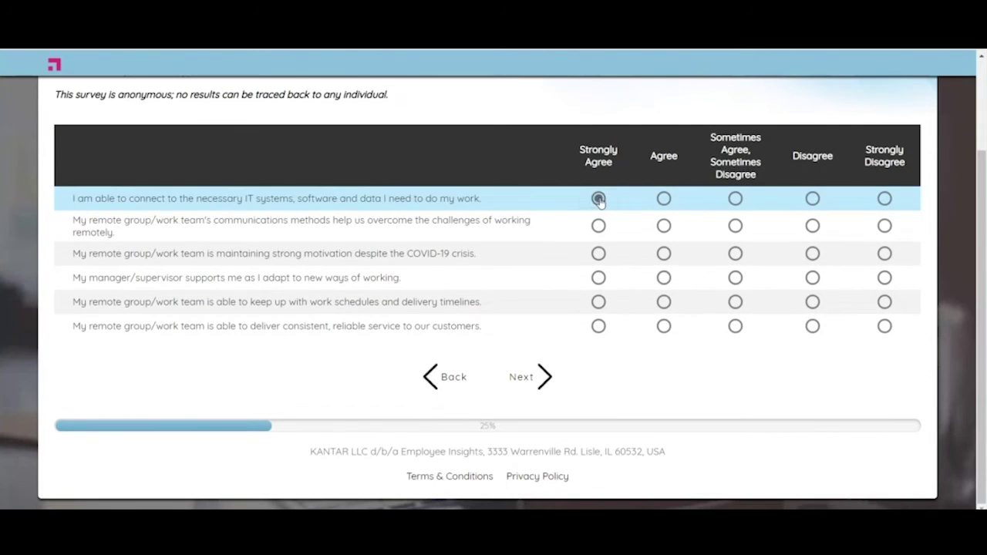
left_click(665, 225)
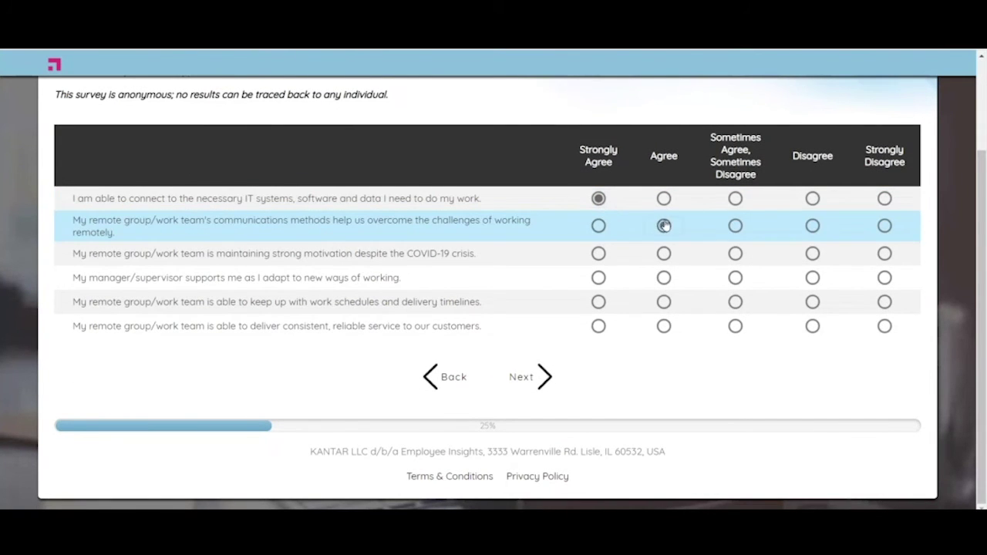
left_click(735, 254)
left_click(735, 278)
left_click(735, 302)
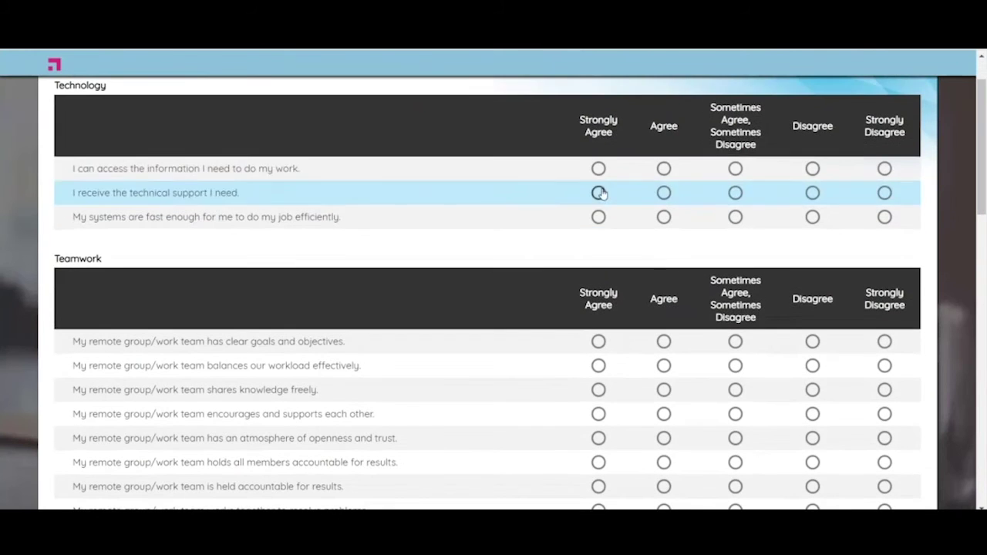
Answer the Technology questions with Strongly Agree for information access and Agree for technical support and system speed
left_click(598, 168)
left_click(664, 192)
left_click(664, 217)
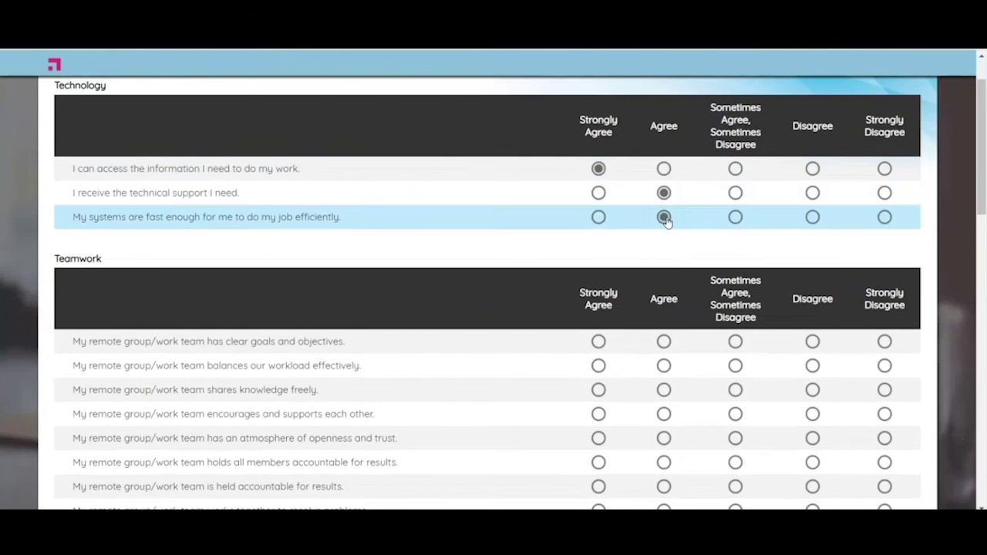
Rate the Teamwork statement on clear goals as Strongly Agree and the following five, from workload balance to holding members accountable, as Agree
scroll(672, 254, "down", 3)
left_click(599, 149)
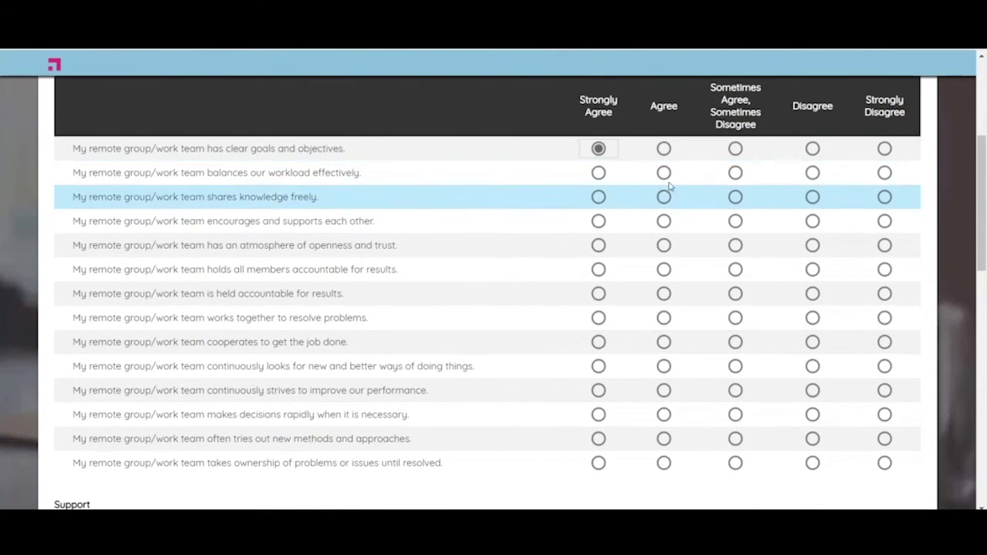
left_click(664, 173)
left_click(664, 197)
left_click(664, 221)
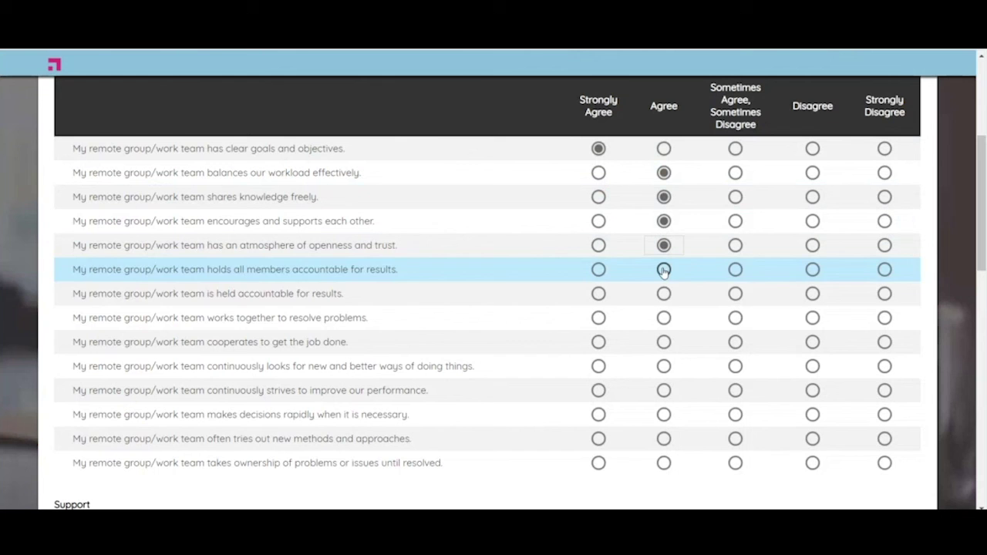
left_click(663, 270)
Mark the remaining eight Teamwork statements, from being held accountable to taking ownership of problems, as Disagree
left_click(812, 293)
left_click(812, 318)
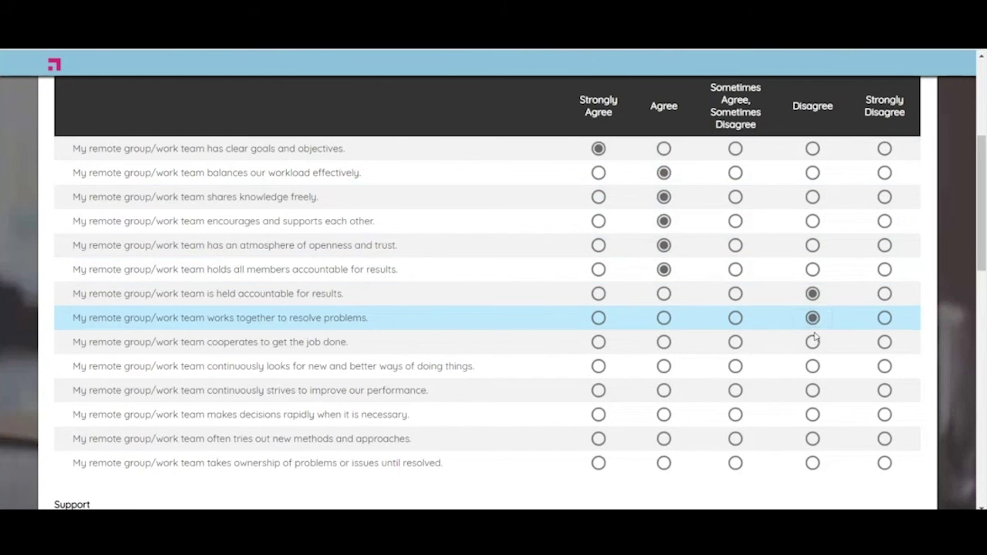
left_click(812, 342)
left_click(812, 366)
left_click(812, 390)
left_click(812, 414)
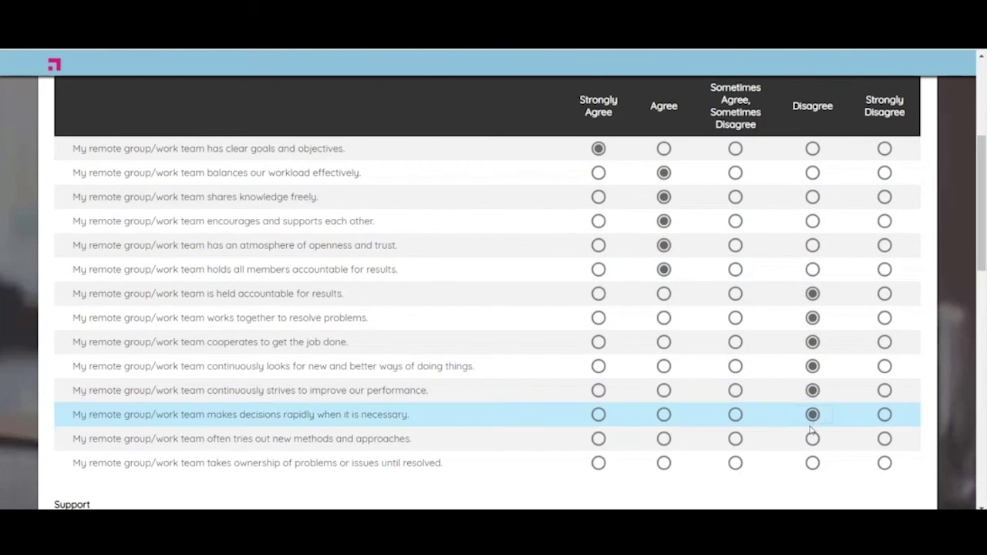
left_click(812, 438)
left_click(812, 462)
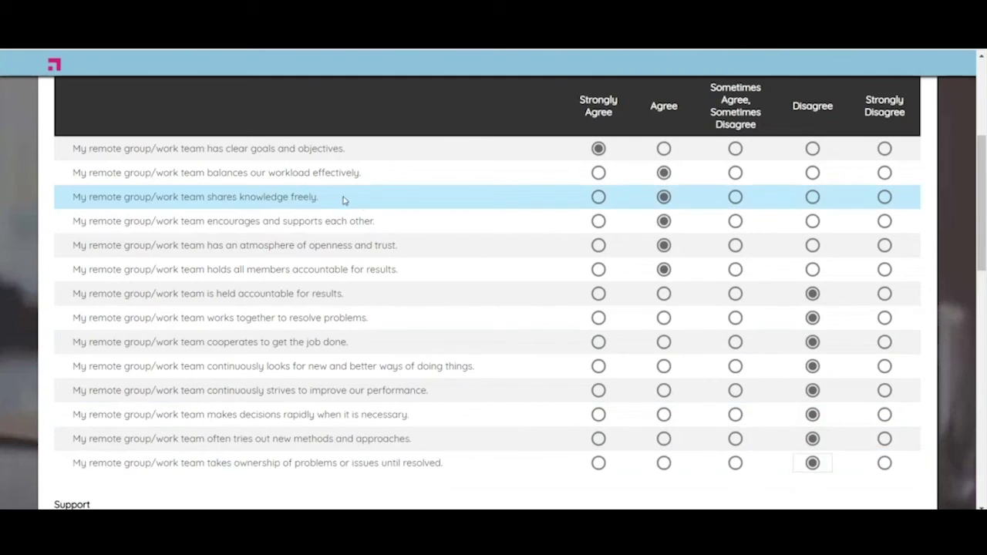
Rate manager trust Strongly Agree; coaching, well-being, listening, problem solving and coordination Agree; group awareness and openness Sometimes Agree, Sometimes Disagree
scroll(344, 200, "down", 7)
scroll(540, 125, "up", 1)
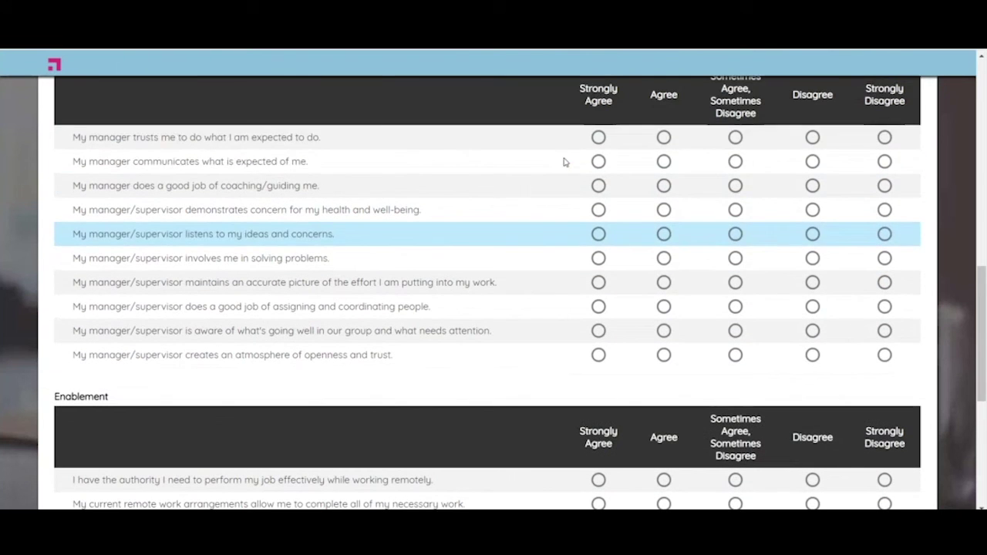
left_click(599, 137)
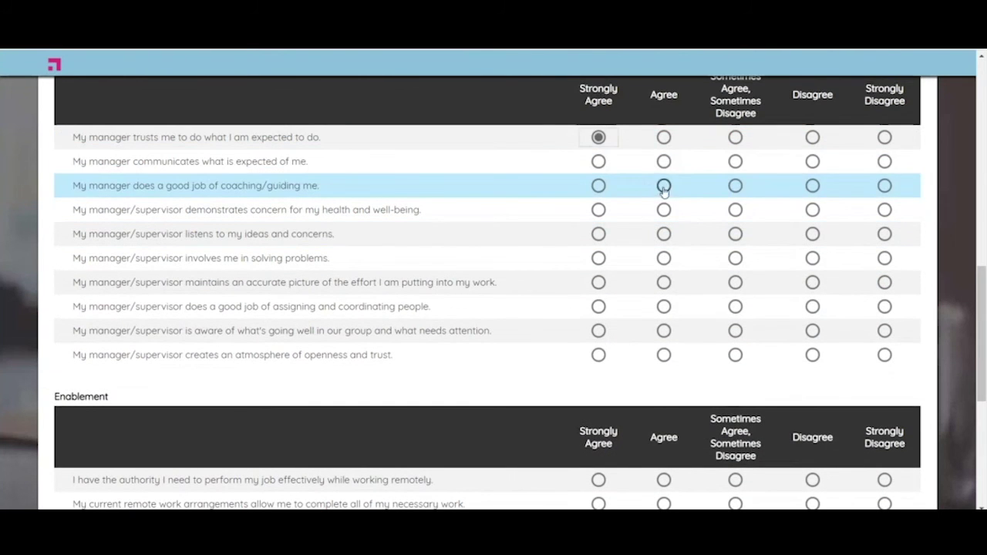
left_click(664, 186)
left_click(664, 210)
left_click(664, 234)
left_click(663, 257)
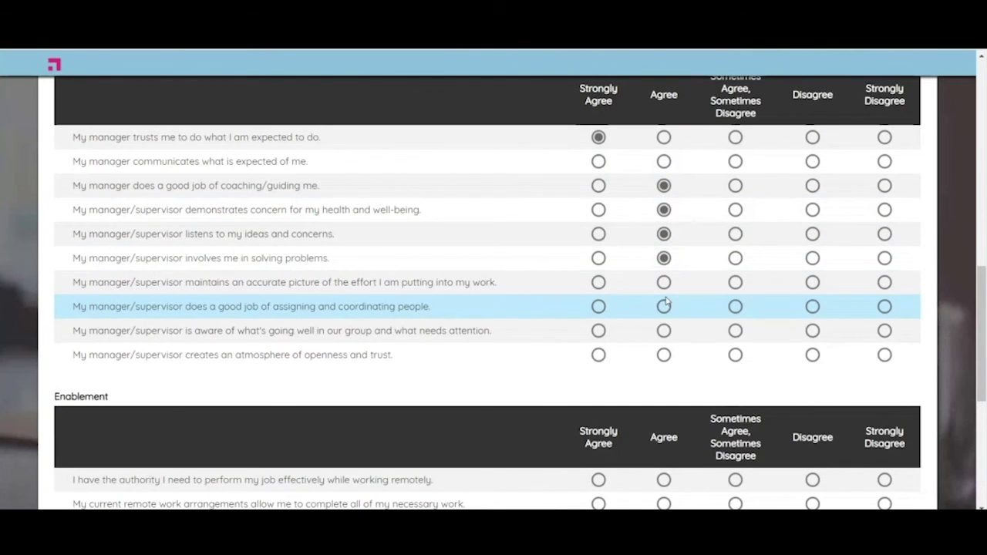
left_click(663, 307)
left_click(735, 330)
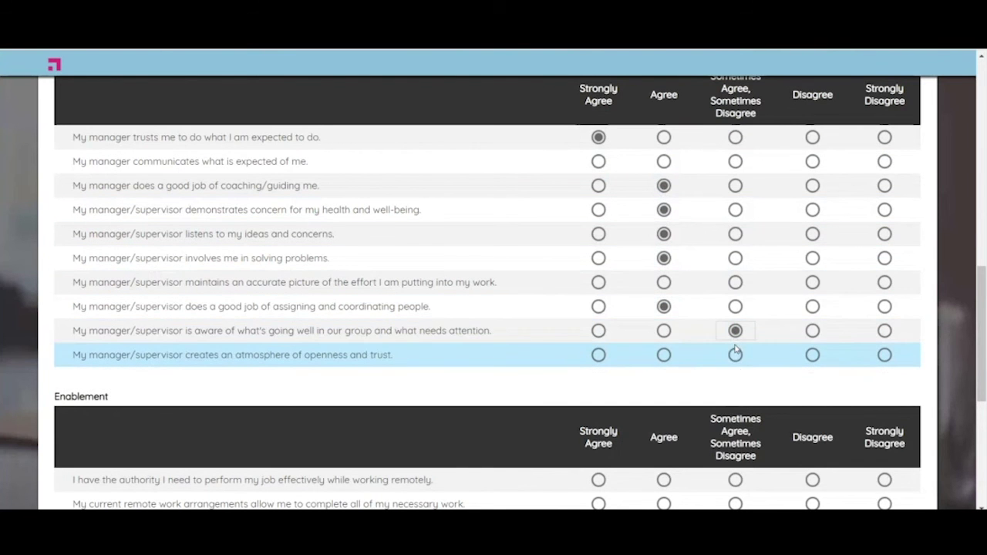
left_click(735, 355)
Mark Disagree for completing necessary work and timely business information, Sometimes Agree, Sometimes Disagree for work-life balance, and continue to the comments
scroll(735, 351, "down", 3)
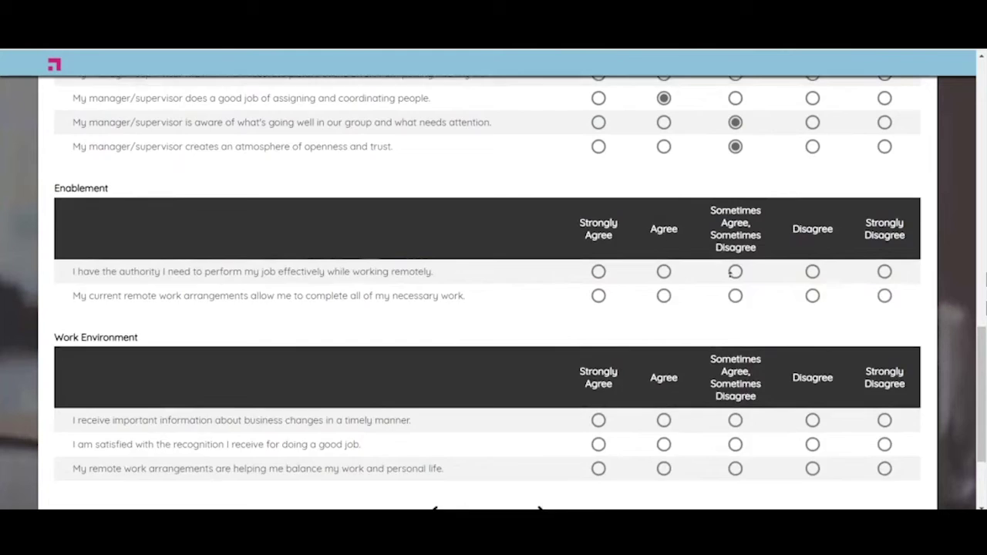
scroll(733, 273, "up", 2)
scroll(734, 346, "down", 3)
scroll(766, 236, "up", 1)
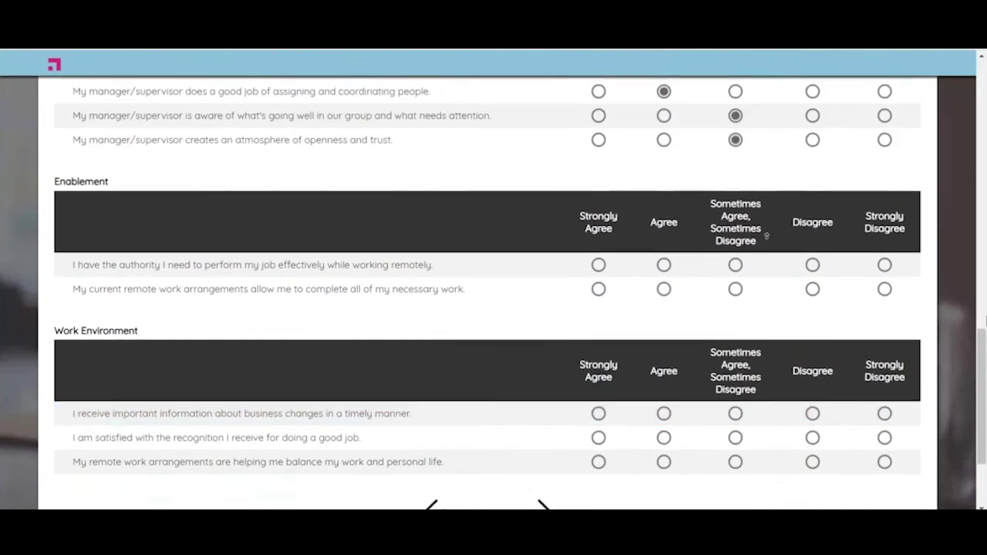
scroll(756, 293, "up", 5)
scroll(895, 409, "down", 7)
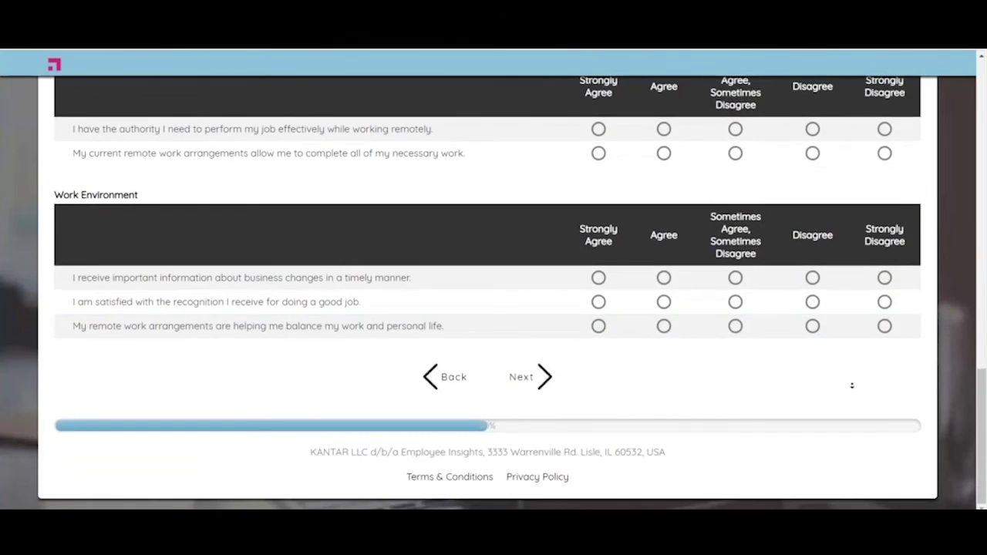
scroll(853, 386, "up", 5)
scroll(879, 355, "down", 5)
scroll(908, 327, "up", 1)
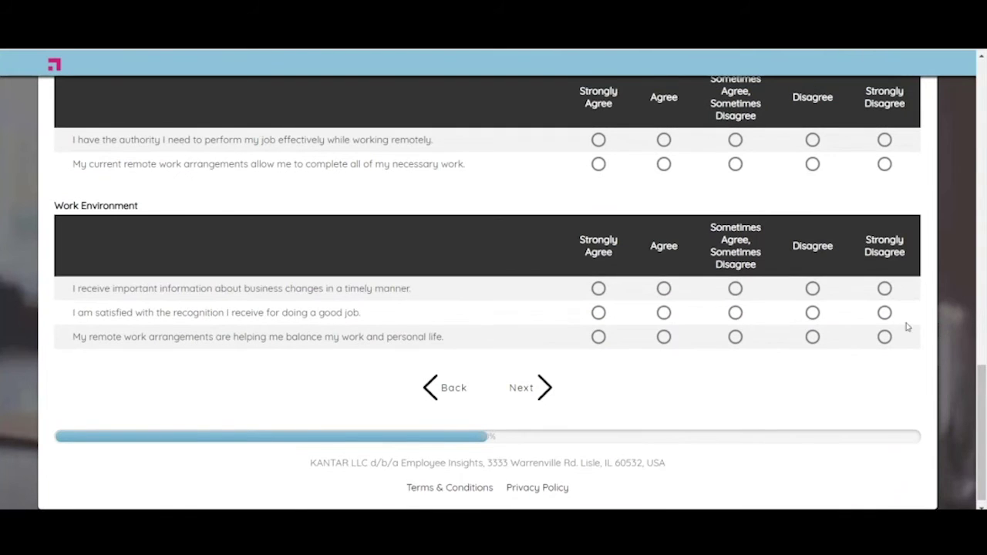
left_click(813, 163)
left_click(812, 289)
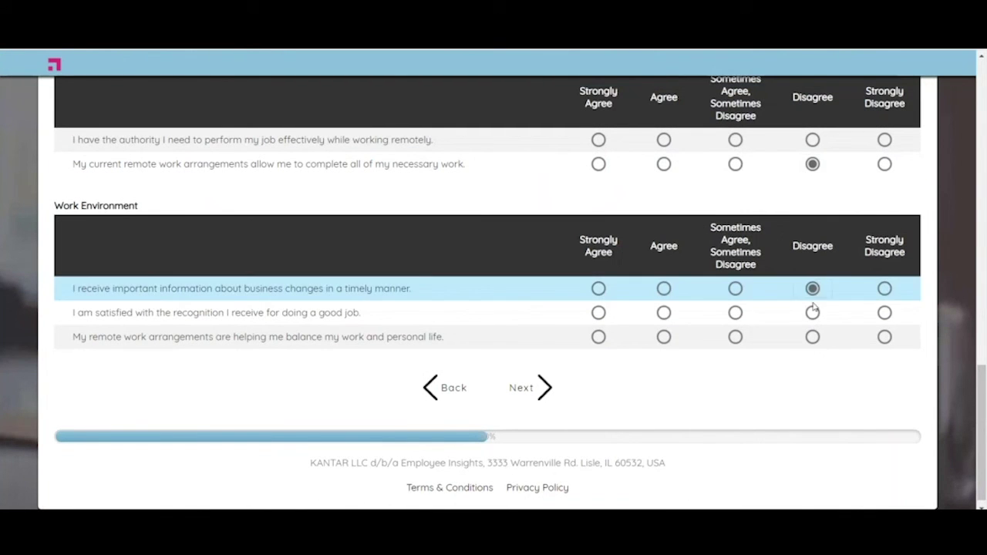
left_click(735, 337)
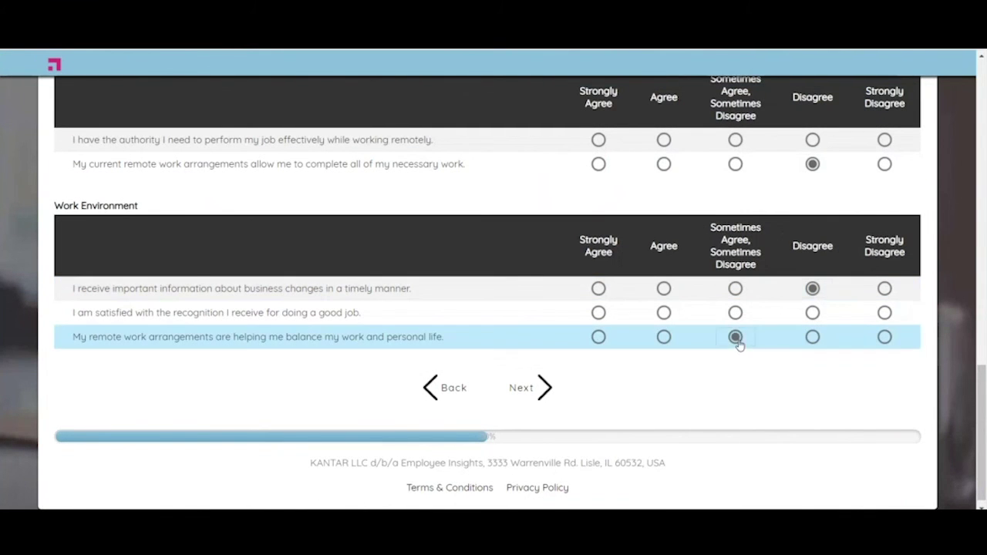
left_click(548, 389)
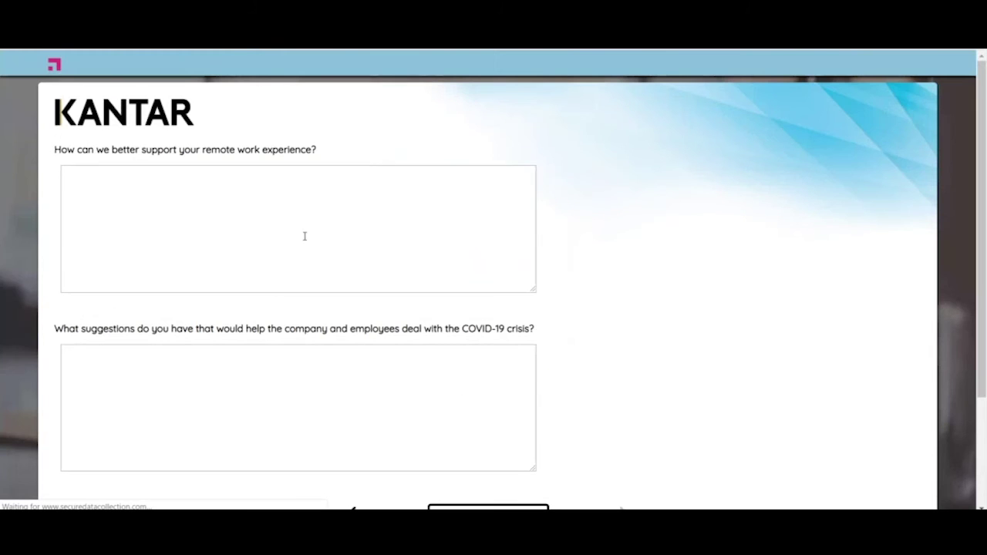
Enter "asadfsdfad" as the remote work support comment and "asdfasdfasdf" as the COVID-19 suggestion, and submit the survey
left_click(304, 236)
type("asadfsdfad")
left_click(242, 372)
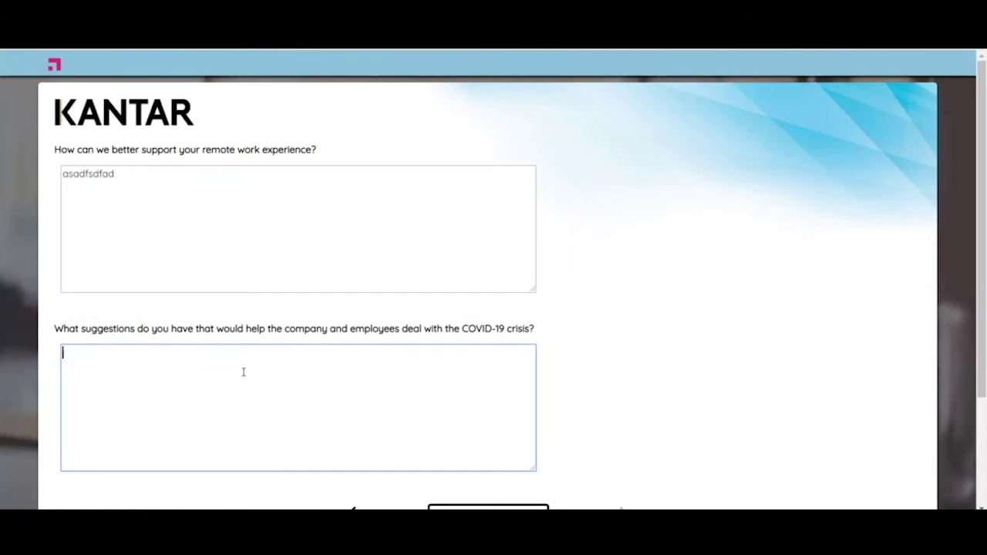
type("asdfasdfasdf")
scroll(270, 344, "down", 2)
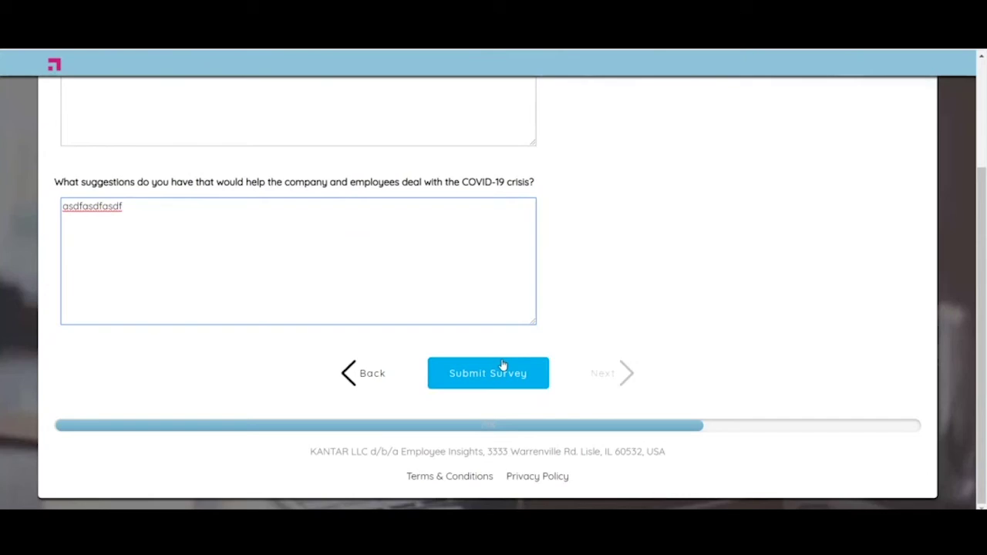
left_click(502, 365)
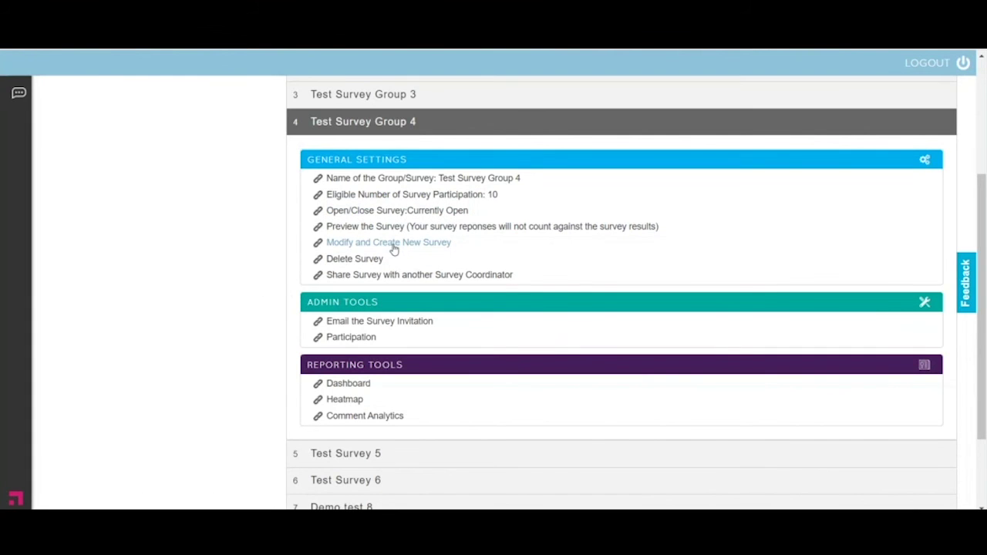
Email the Test Survey Group 4 invitation to the e-mail address already filled in
scroll(231, 200, "up", 3)
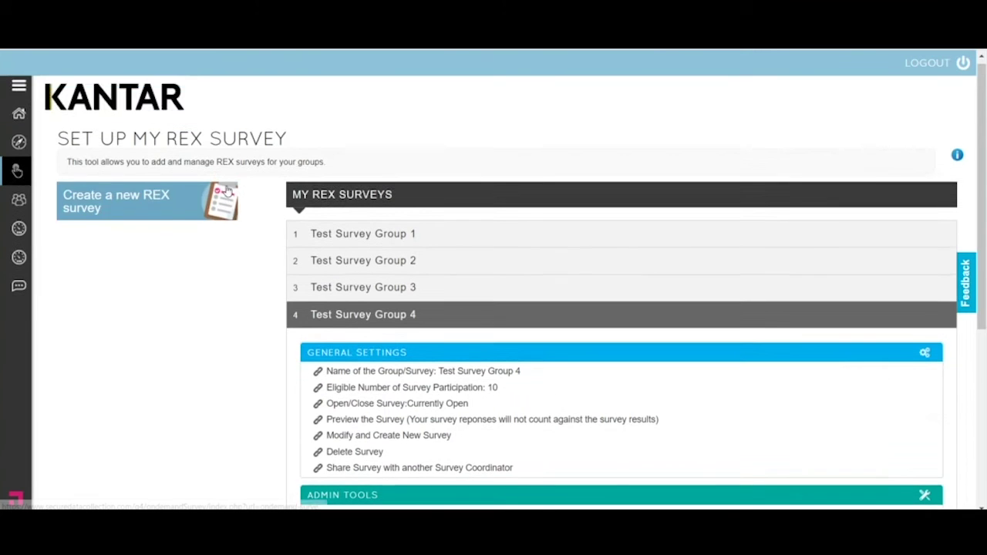
scroll(228, 190, "down", 1)
scroll(255, 244, "down", 3)
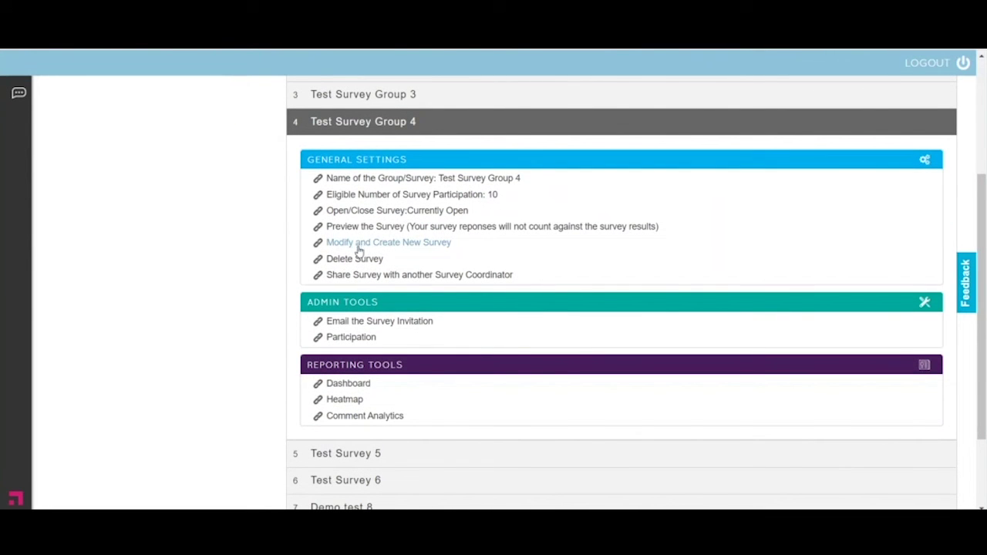
left_click(371, 322)
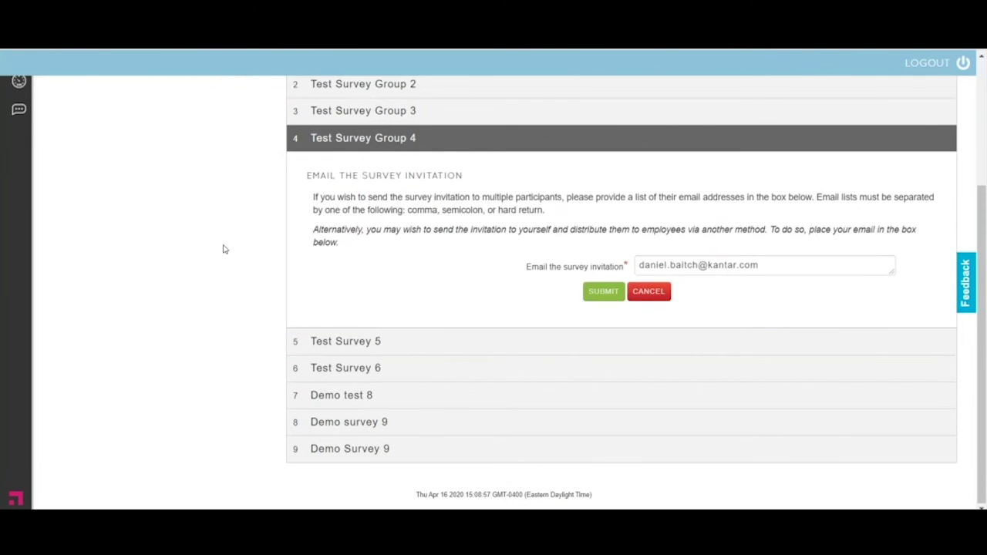
left_click(781, 266)
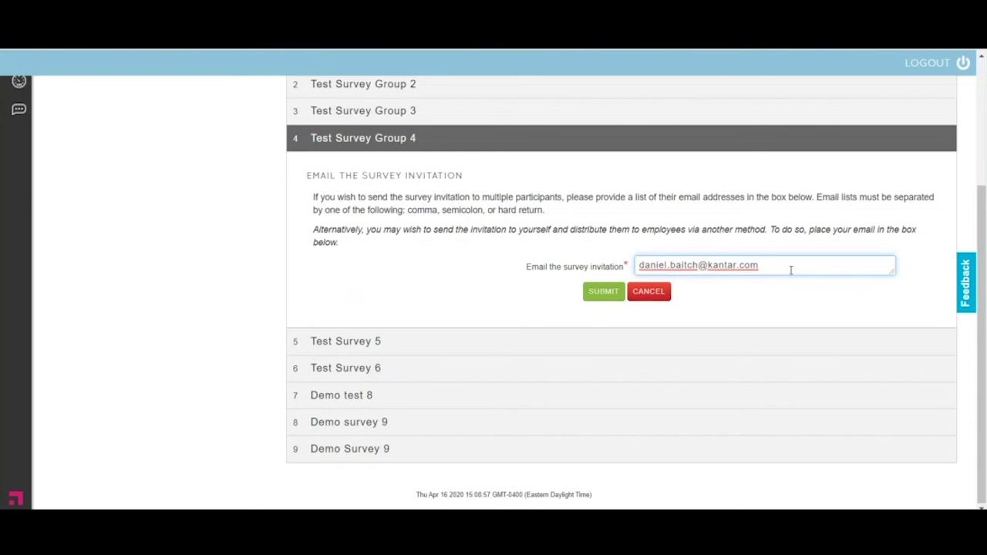
left_click(606, 292)
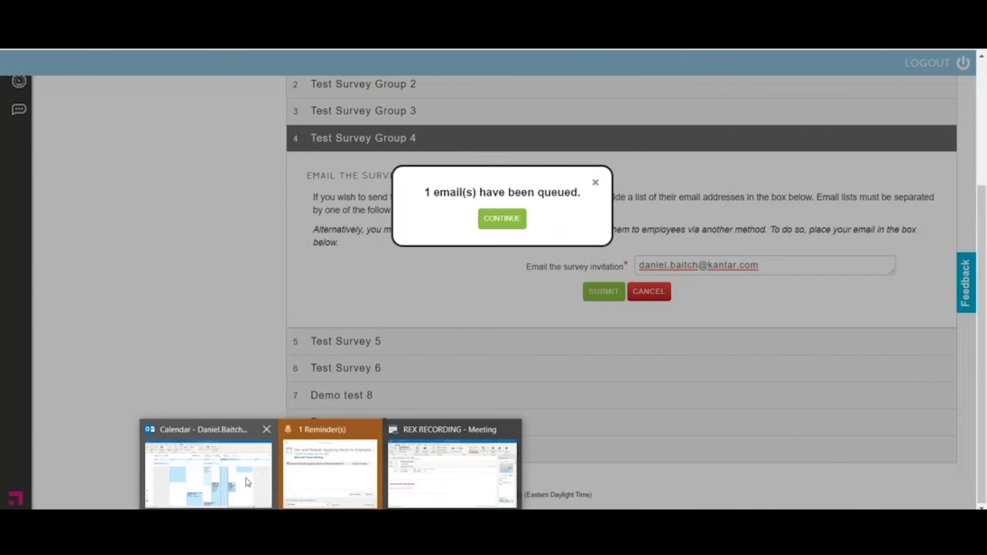
Switch to the Outlook inbox and open the newest Remote Employee Experience Survey invitation
left_click(255, 483)
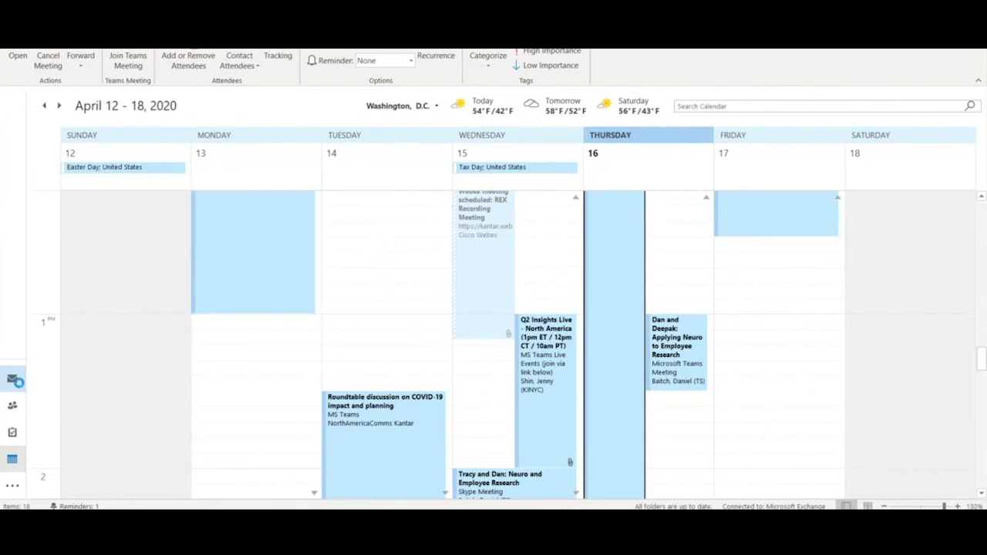
left_click(12, 379)
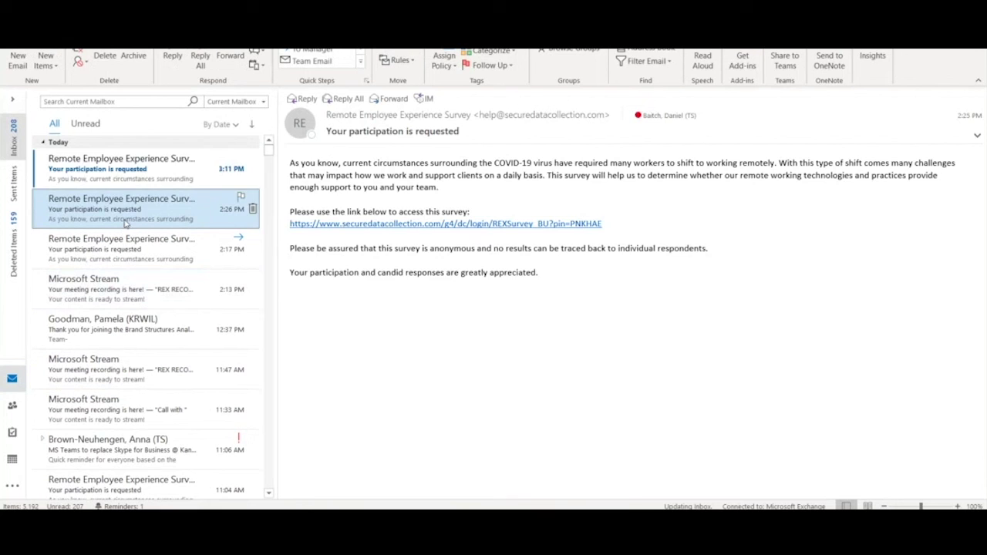
left_click(124, 171)
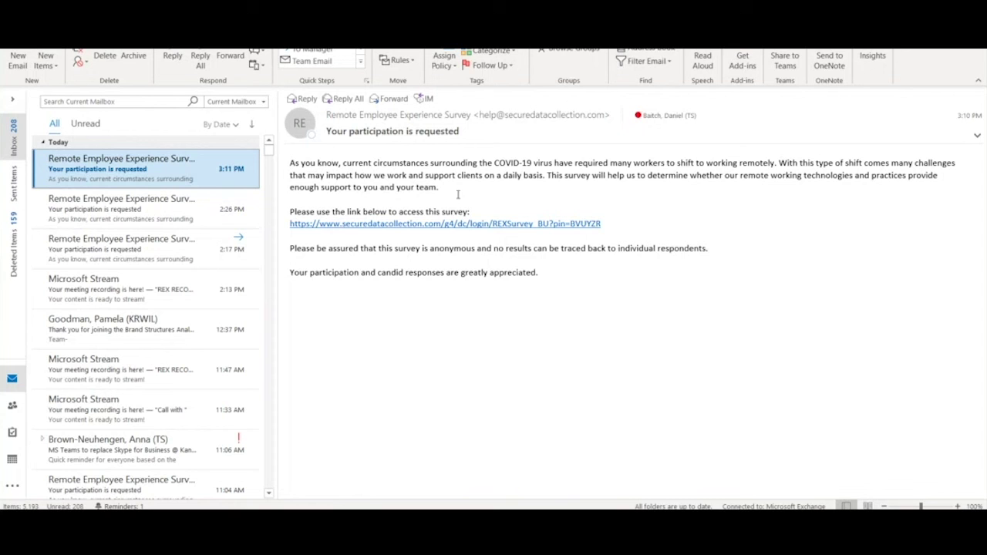
Select the survey link in the invitation message and view the question page it leads to
mouse_move(521, 231)
left_click(604, 223)
left_click(283, 226, "shift")
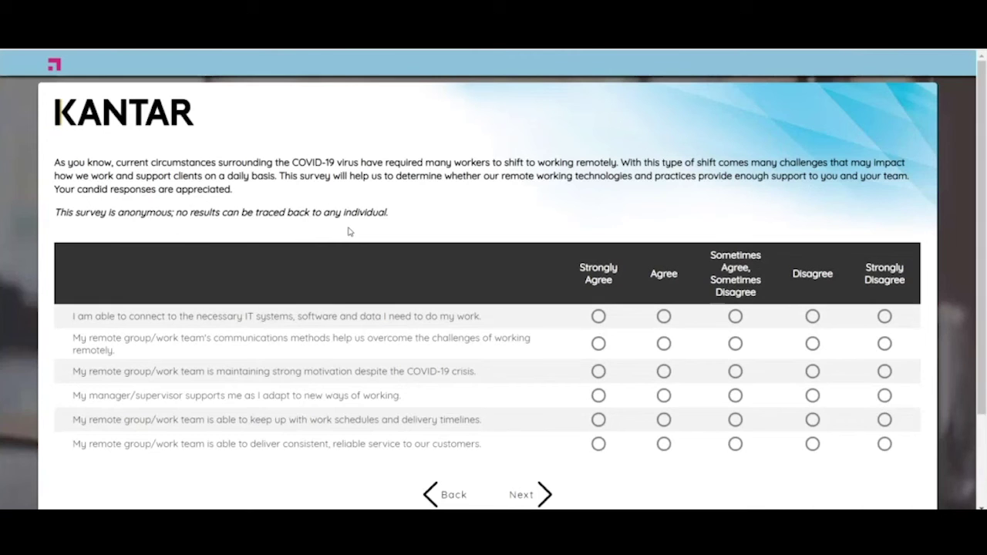
scroll(348, 232, "down", 3)
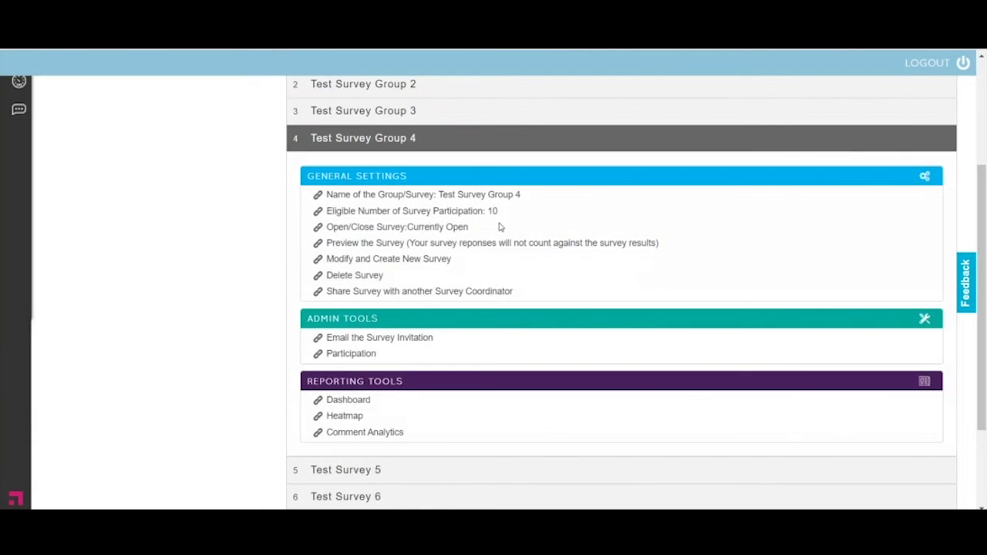
Open the Participation tool for Test Survey Group 4 and examine that group's eligible, web, mobile and total participation figures
left_click(505, 221)
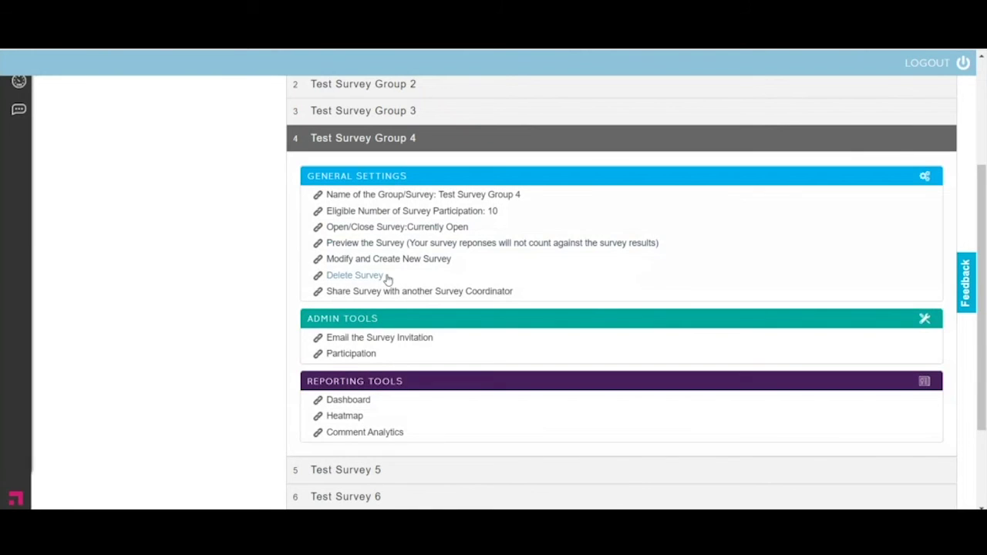
left_click(357, 355)
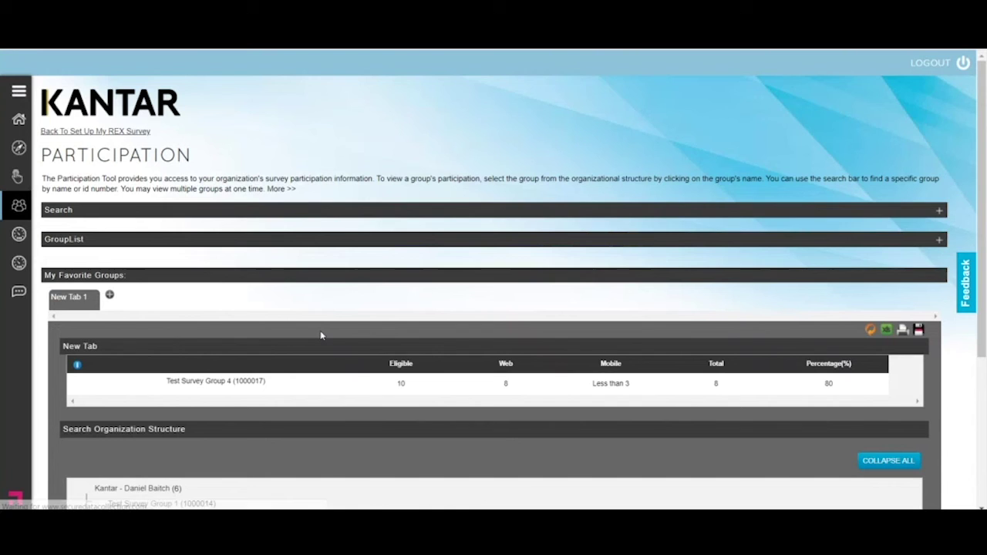
scroll(322, 332, "down", 3)
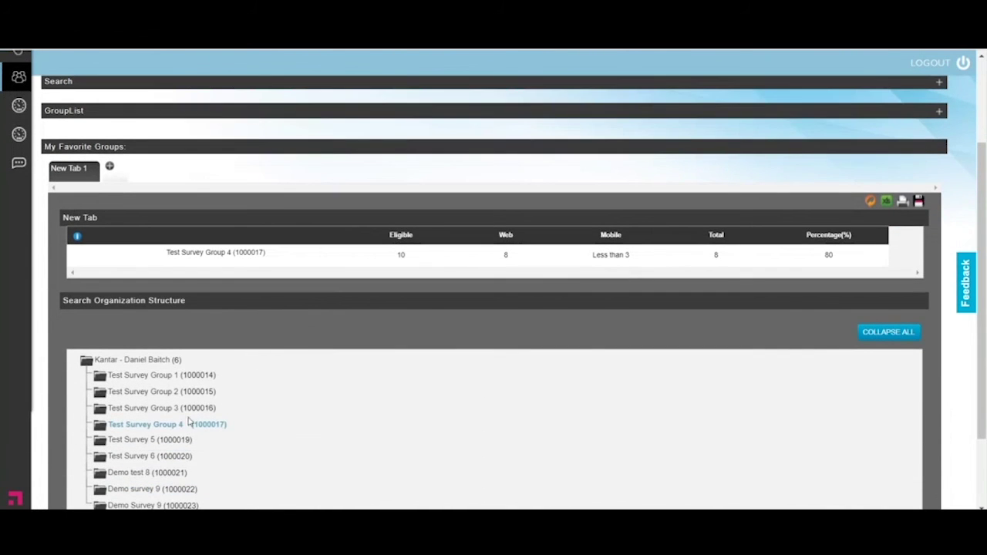
left_click(144, 429)
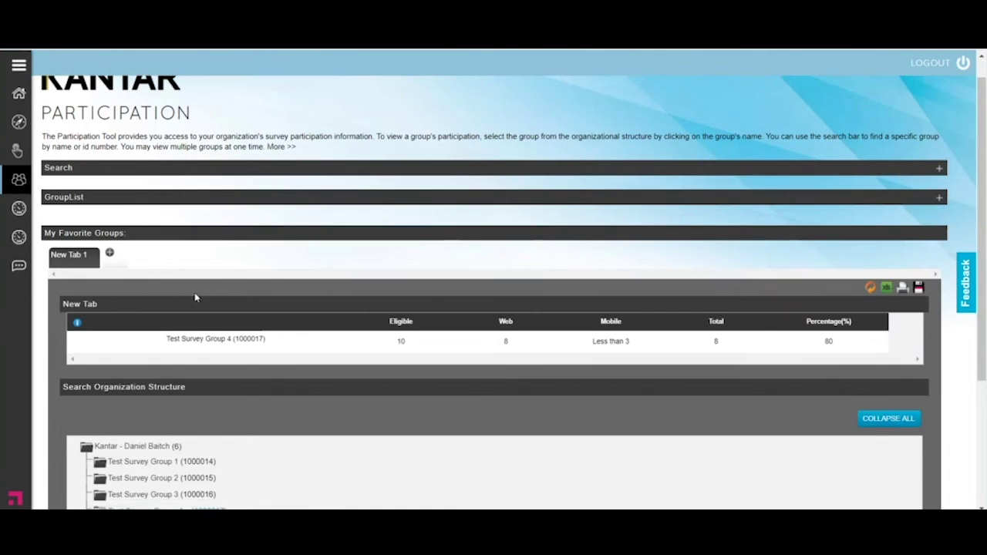
scroll(291, 244, "down", 3)
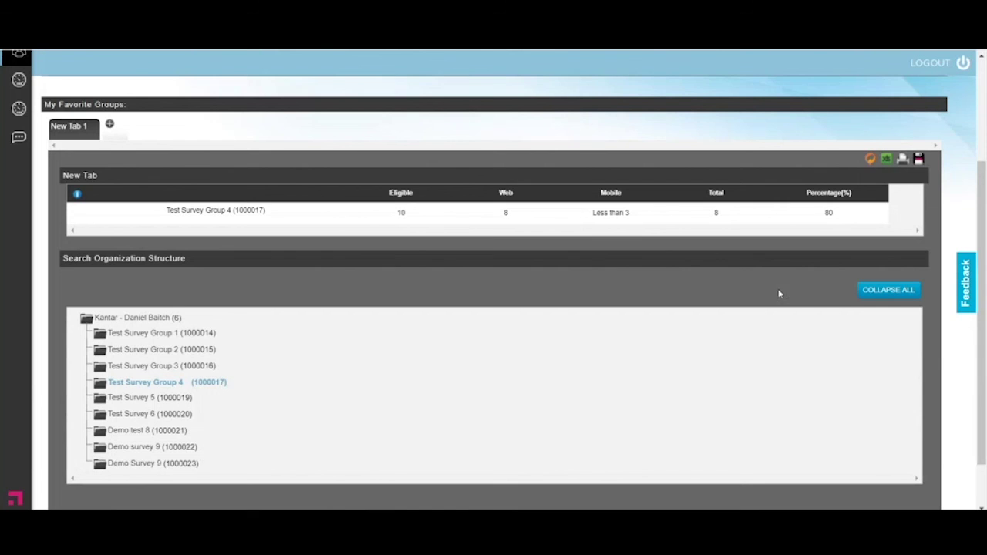
mouse_move(635, 219)
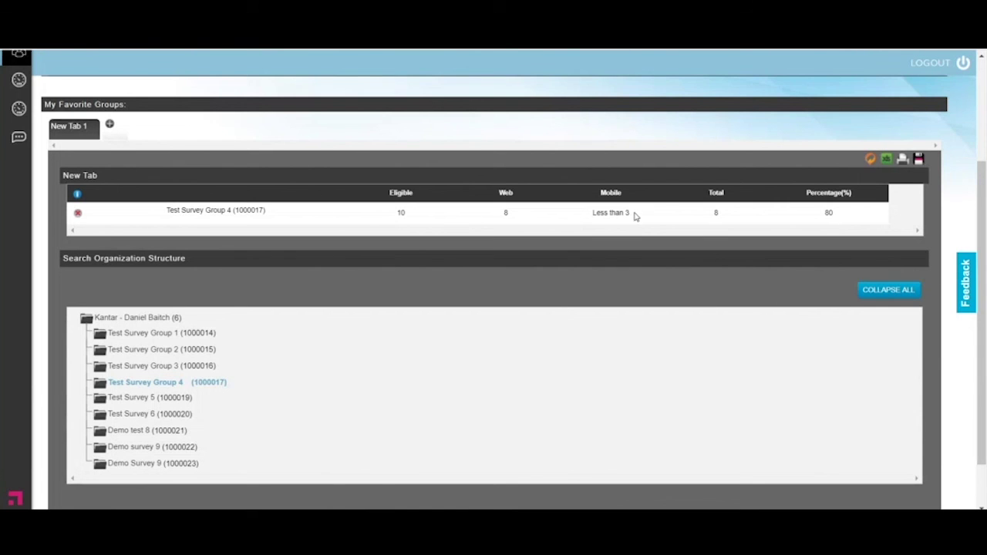